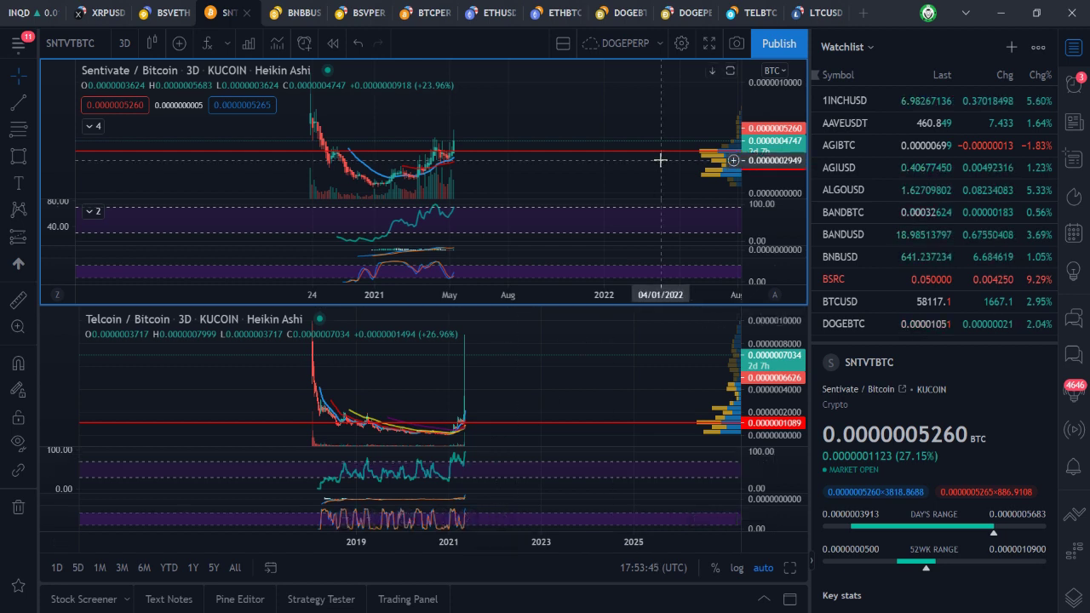
- Show the two-chart layout full screen and examine Telcoin/Bitcoin's 3D price history and its 2021 breakout
click(709, 43)
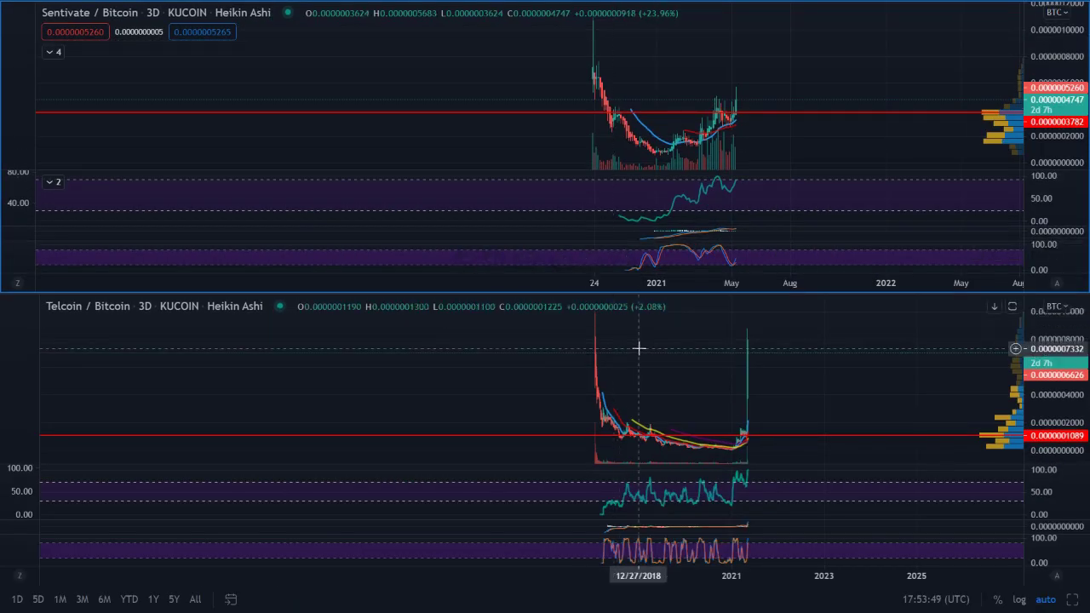
click(711, 359)
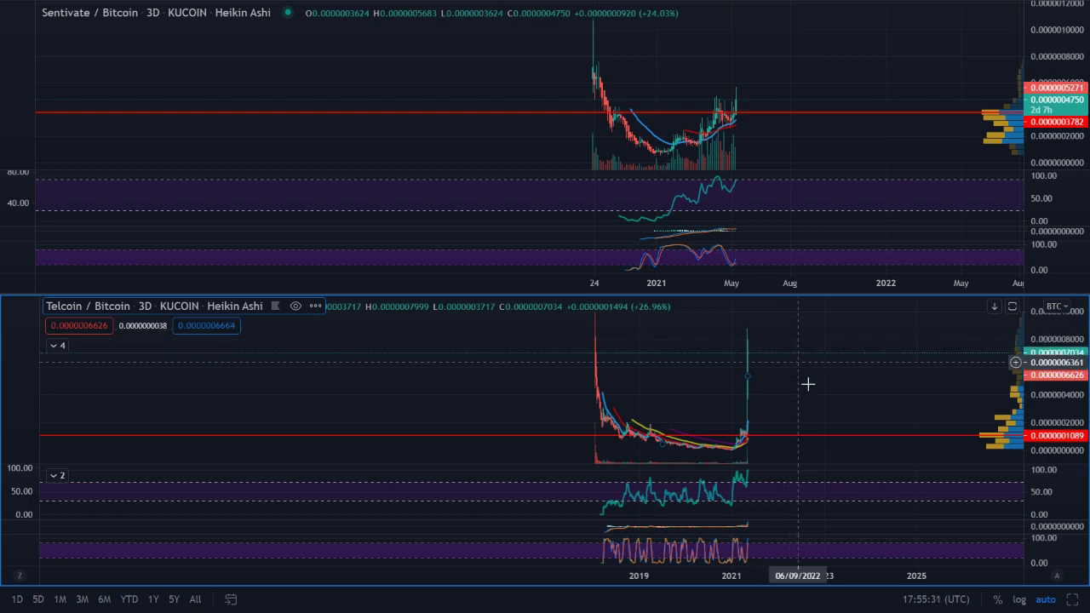
scroll(774, 373, up, 3)
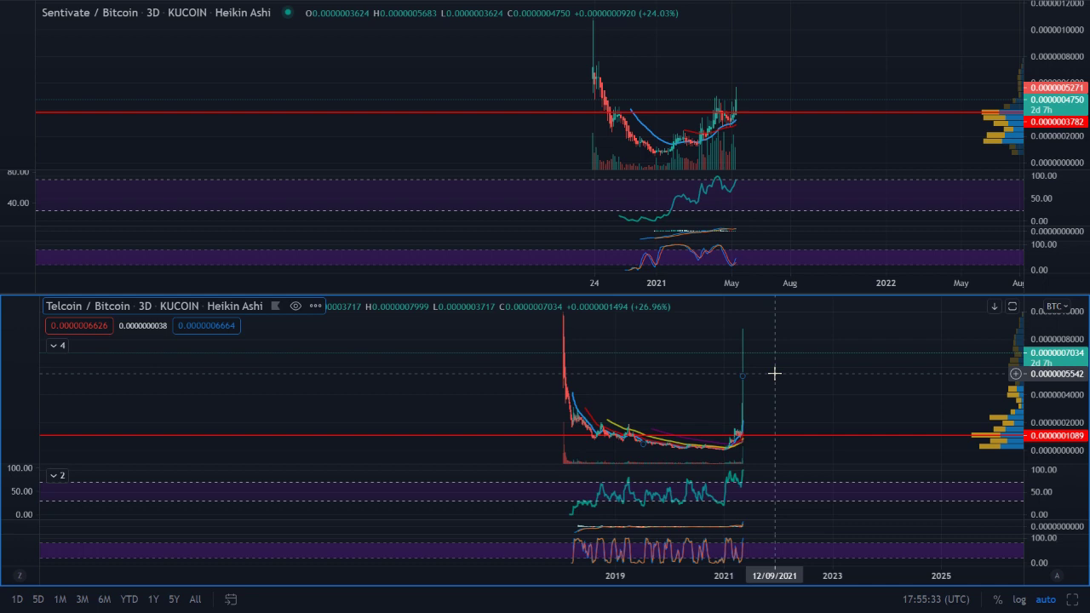
scroll(774, 373, up, 5)
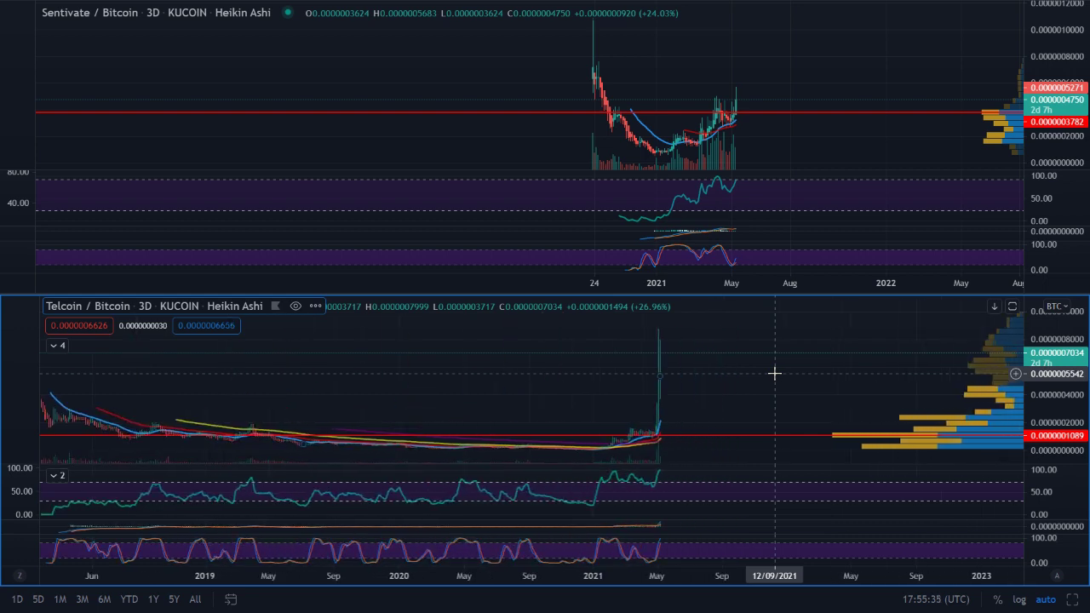
scroll(639, 391, up, 5)
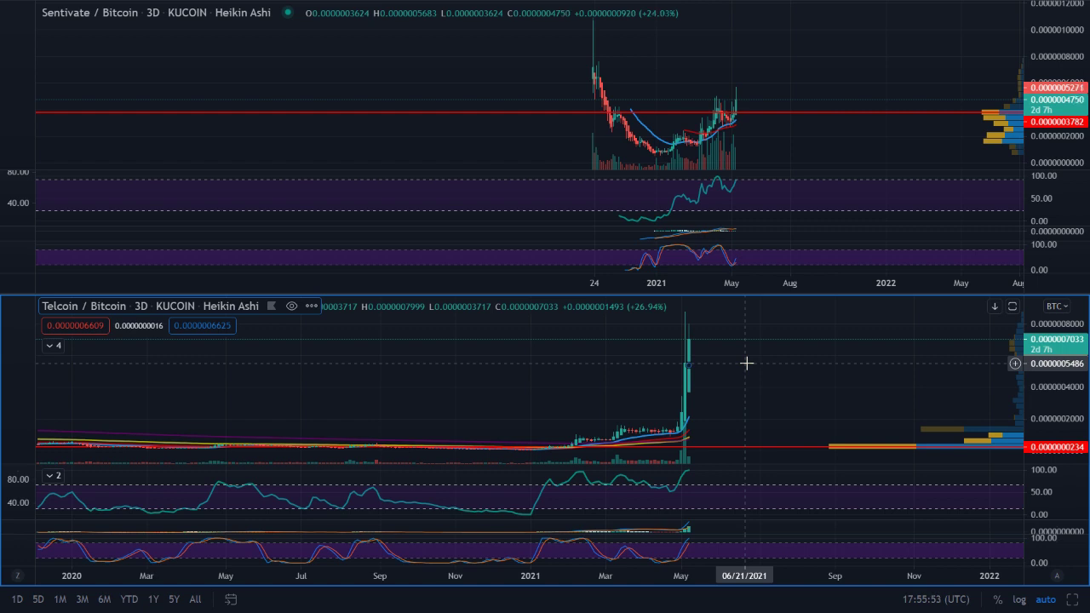
scroll(746, 363, down, 5)
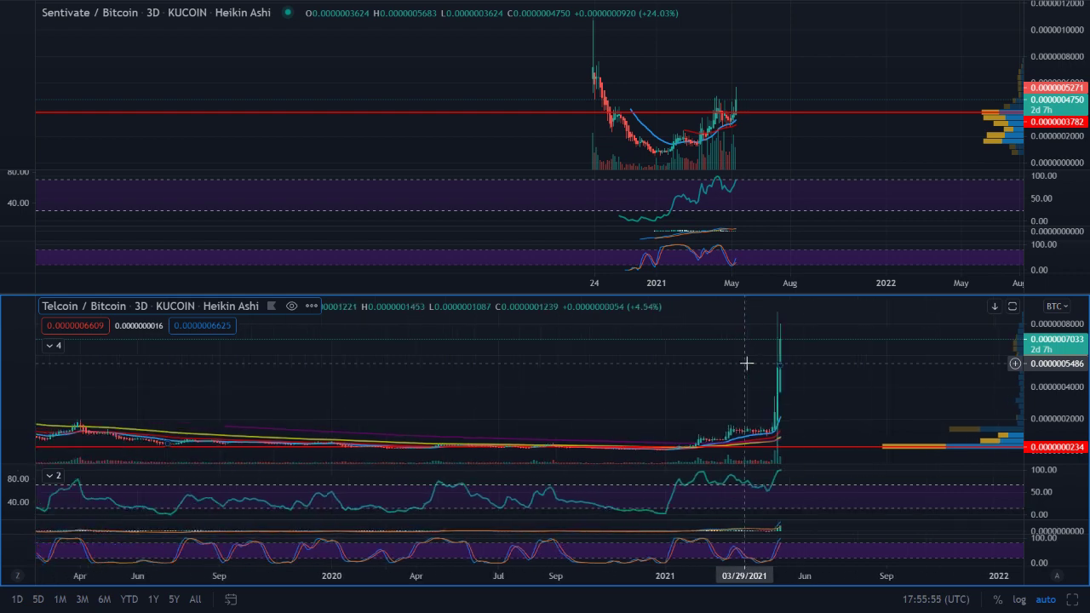
scroll(746, 363, down, 5)
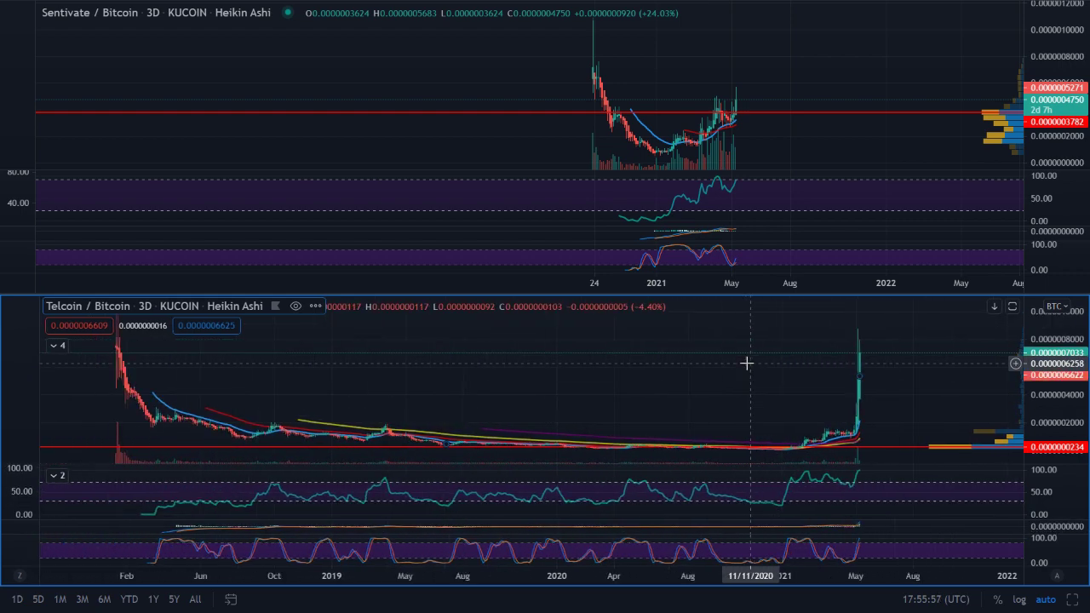
- Compare Sentivate's recovery with Telcoin's decline, base and early-2021 run-up, focusing on the range just before Telcoin's spike
click(783, 143)
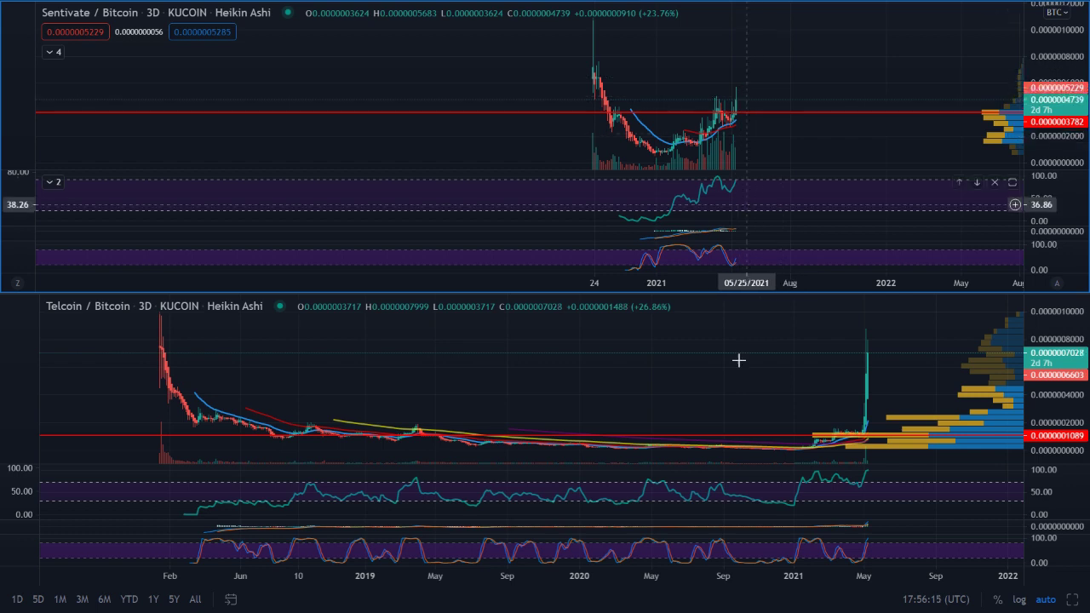
scroll(736, 413, down, 5)
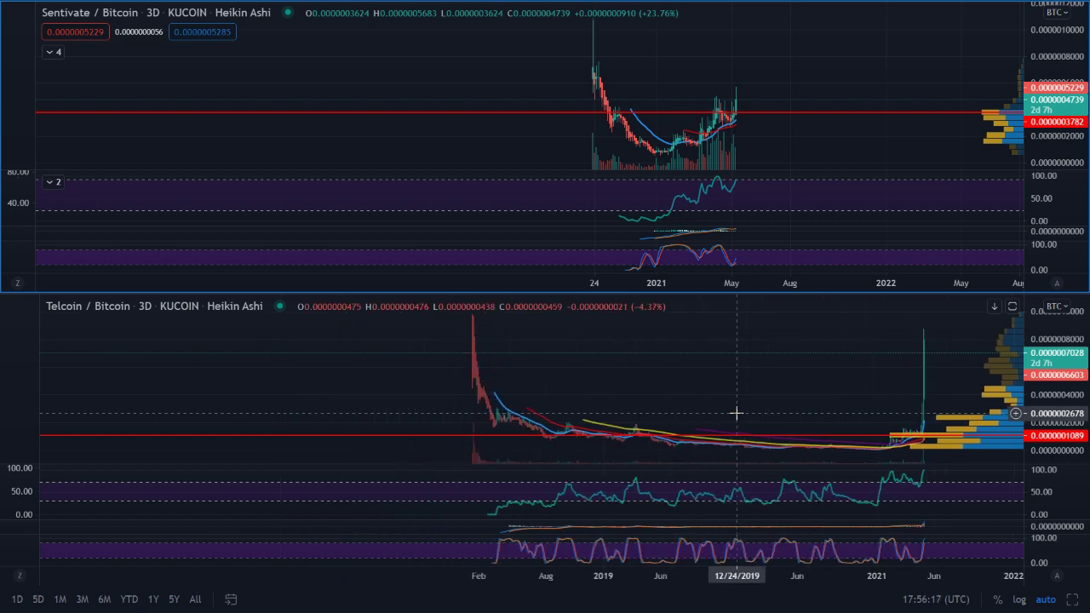
scroll(735, 413, up, 3)
scroll(736, 413, down, 6)
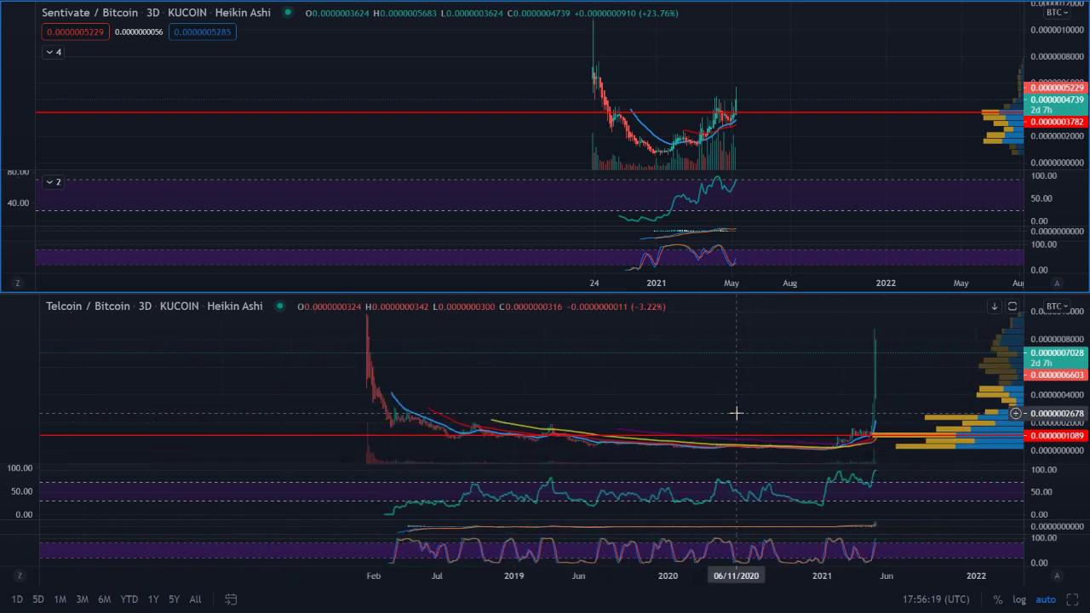
scroll(736, 413, down, 4)
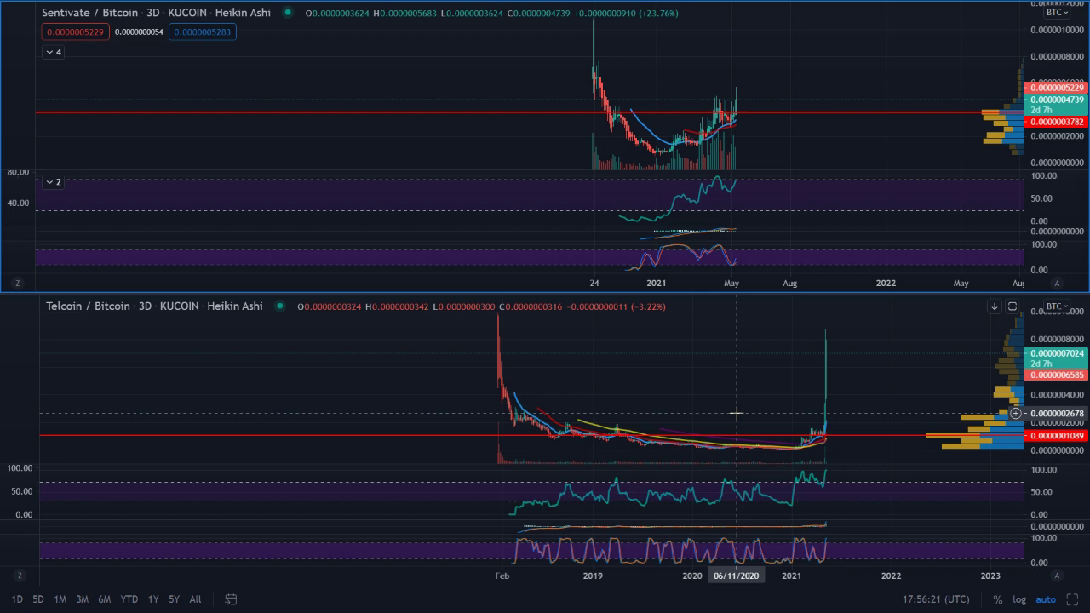
scroll(733, 423, up, 2)
scroll(815, 418, up, 4)
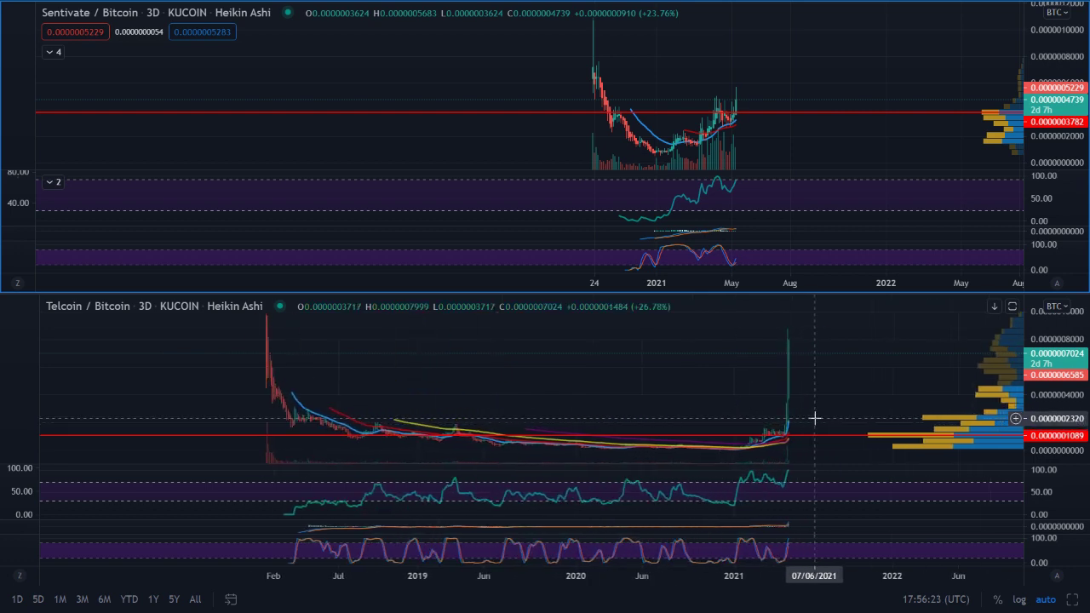
scroll(815, 418, up, 2)
scroll(749, 420, up, 3)
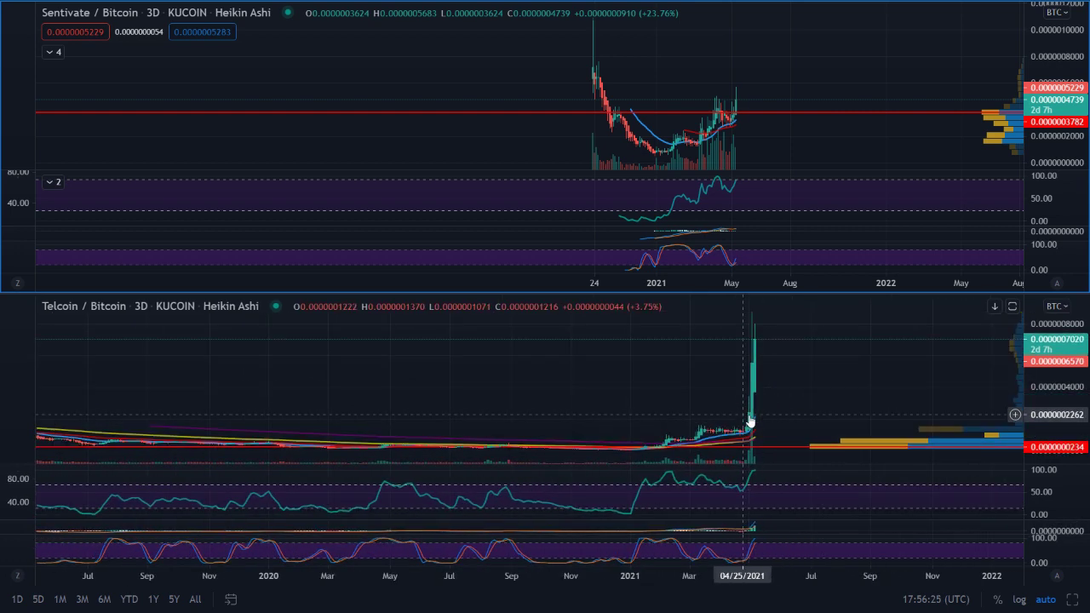
- Draw a rectangle around Telcoin's pre-spike consolidation from 02/06/2021 to 05/04/2021, with its upper edge at about 0.0000002575
click(722, 428)
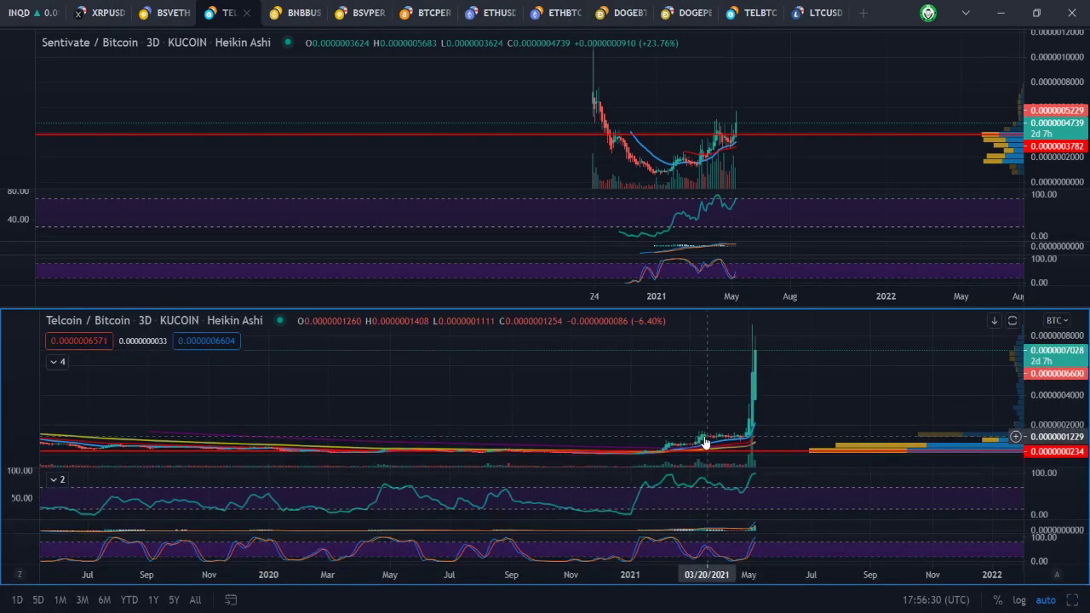
key(Escape)
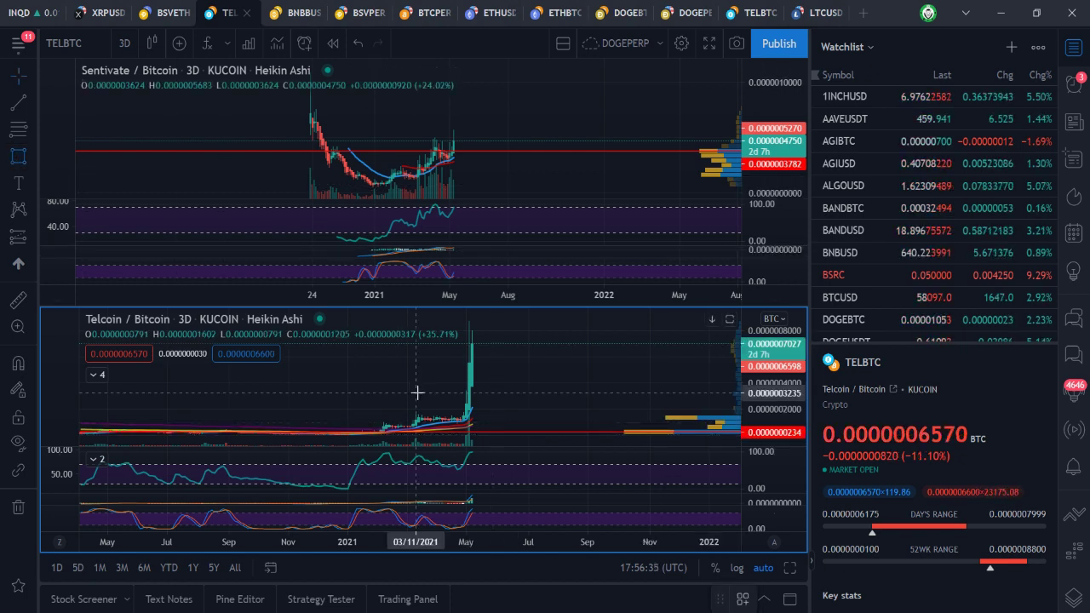
click(708, 44)
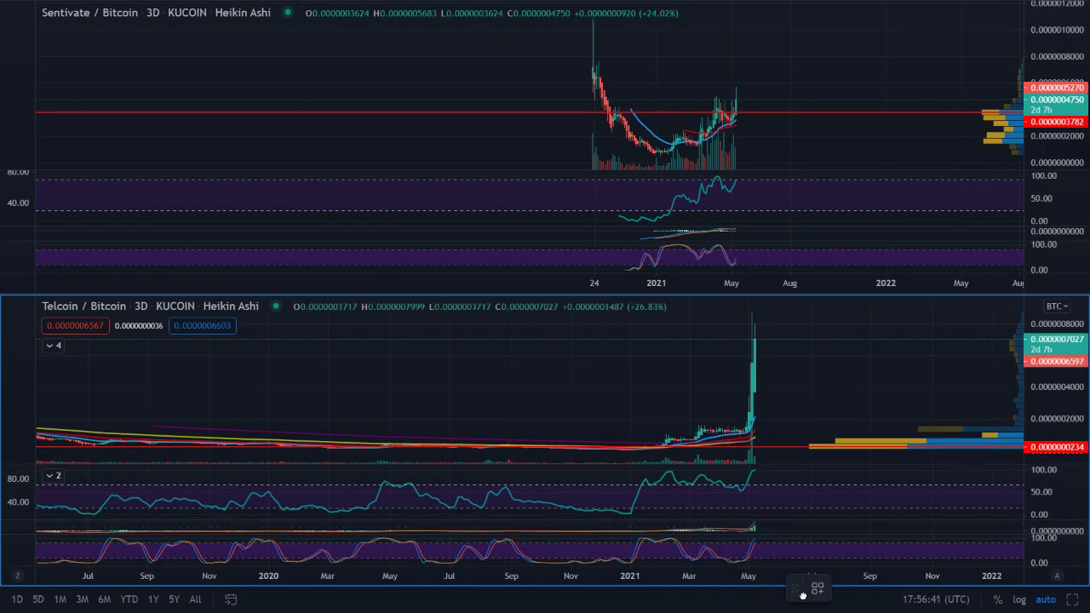
drag(666, 410, 764, 448)
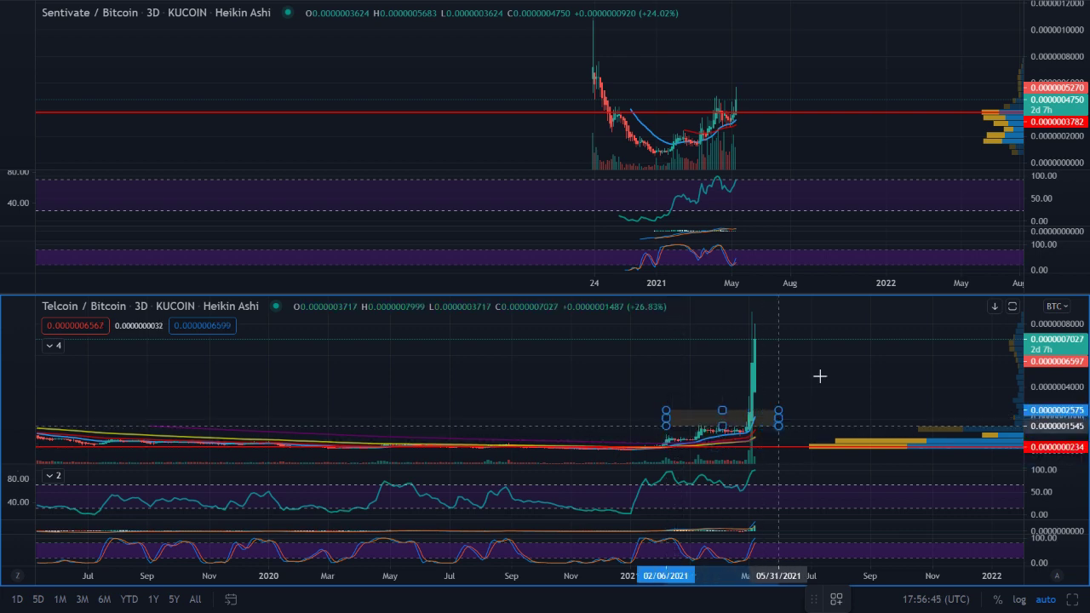
mouse_move(778, 426)
mouse_down()
mouse_move(779, 459)
mouse_move(740, 450)
mouse_move(751, 449)
mouse_up()
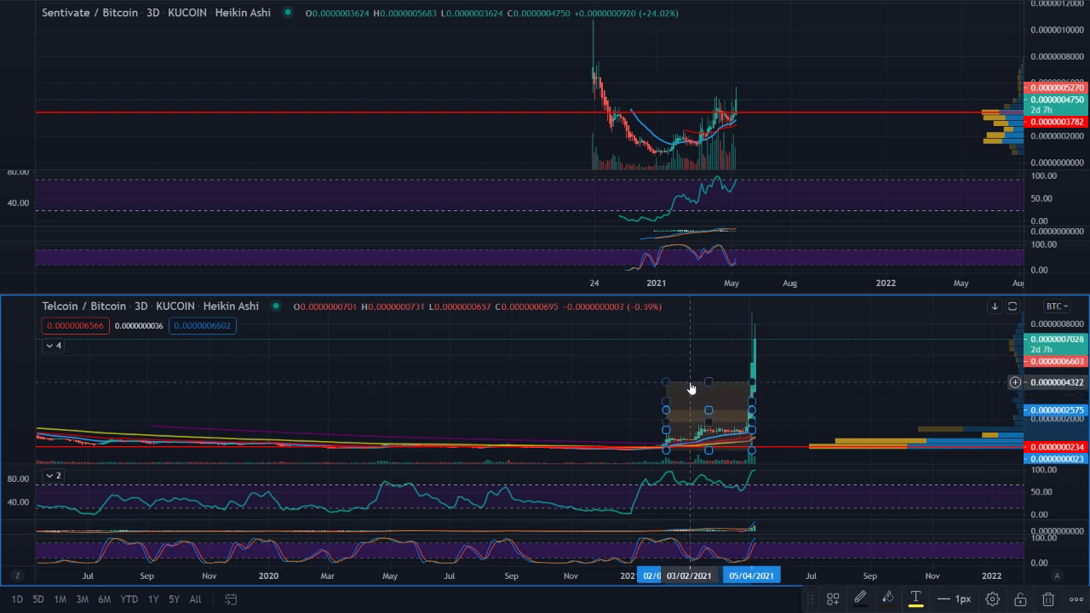
- Try to place a copy of the consolidation rectangle higher on the Telcoin chart, and undo it
key(Delete)
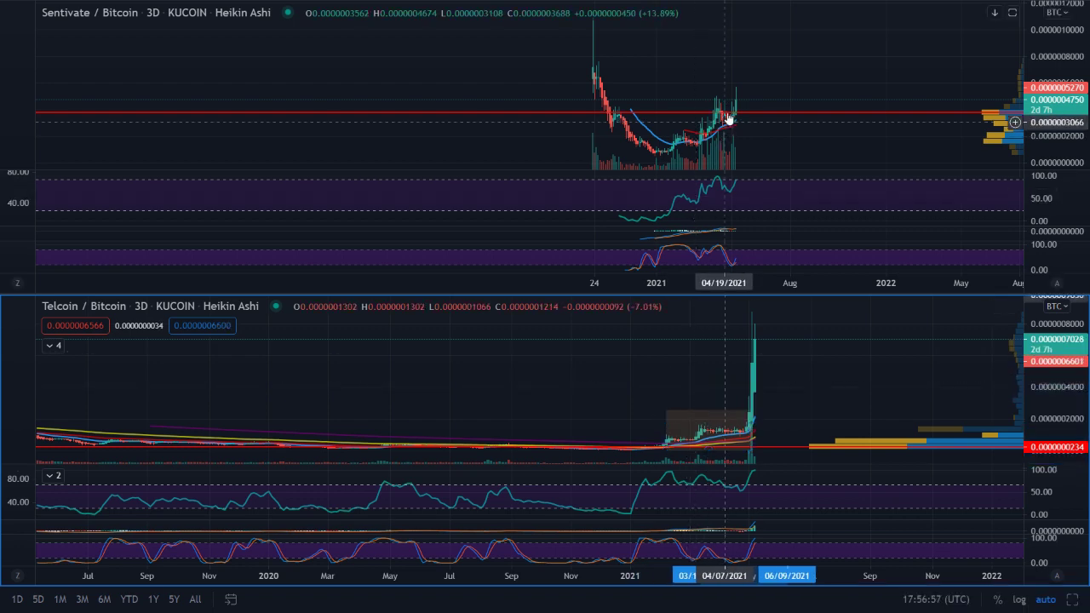
drag(717, 298, 701, 377)
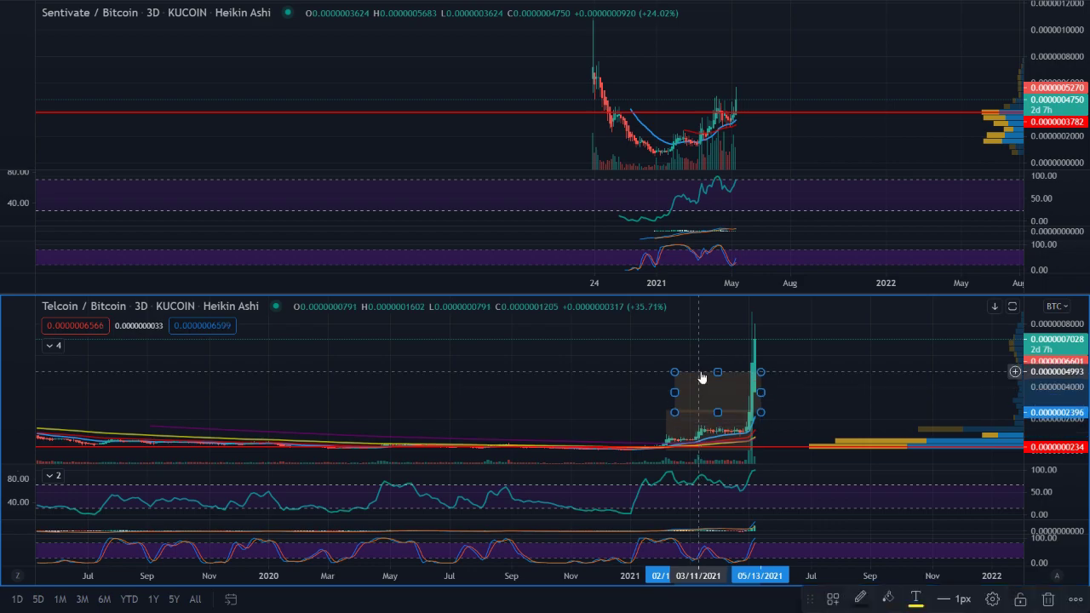
key(Escape)
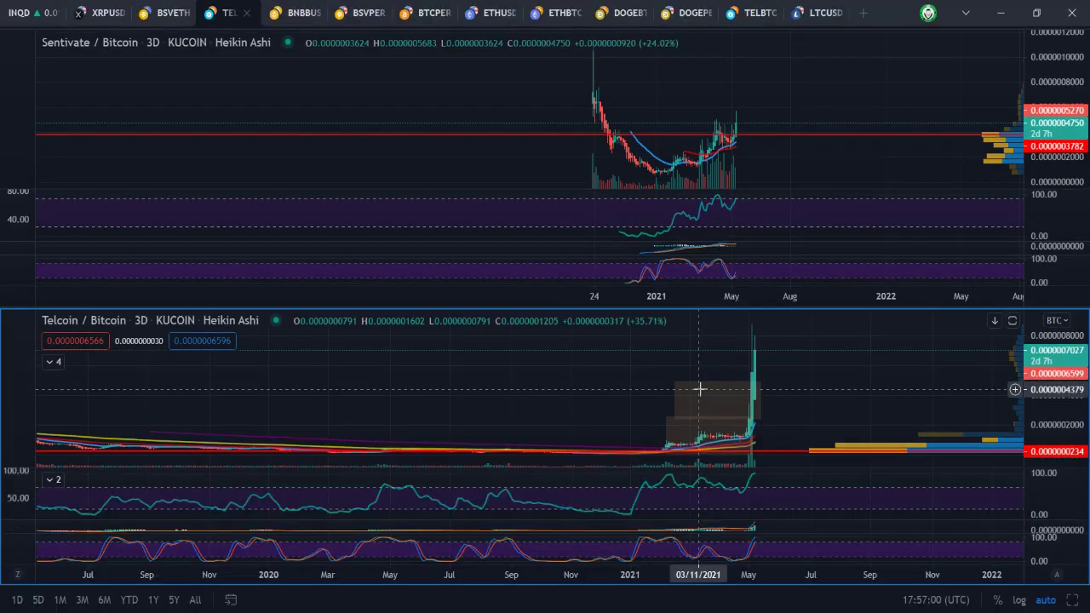
key(ctrl+z)
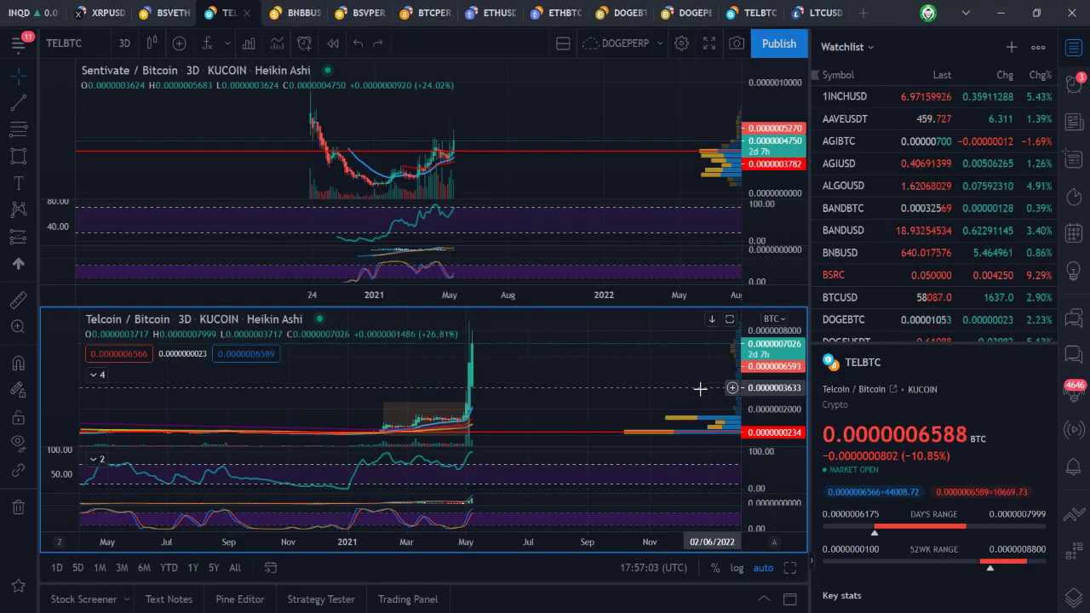
- Draw a rectangle around Sentivate's recent consolidation from 04/01/2021 to 05/10/2021, between about 0.0000005170 and 0.0000002006
click(18, 156)
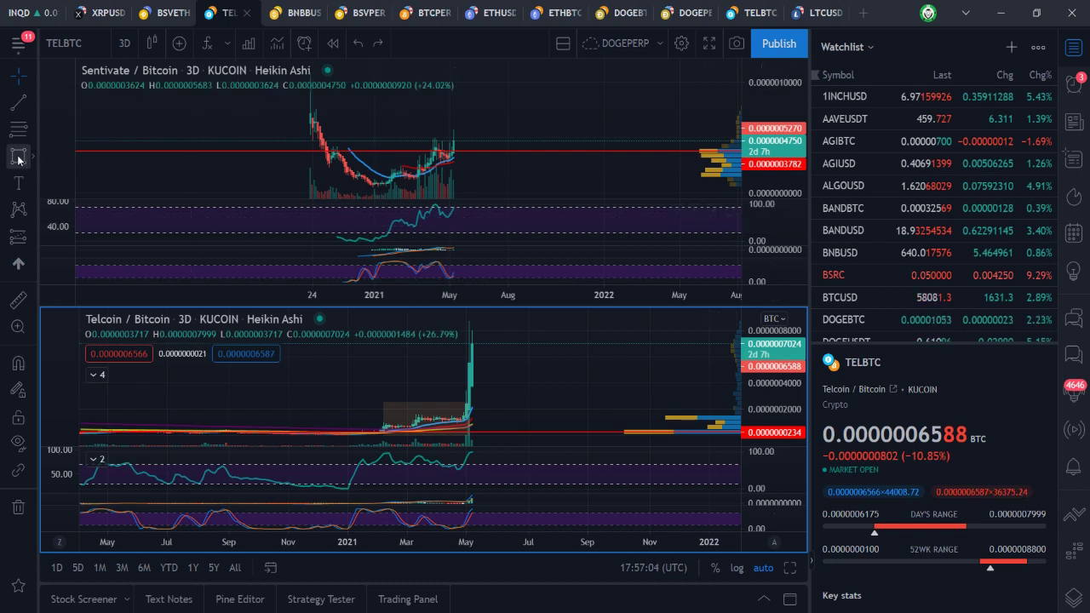
click(505, 86)
key(Escape)
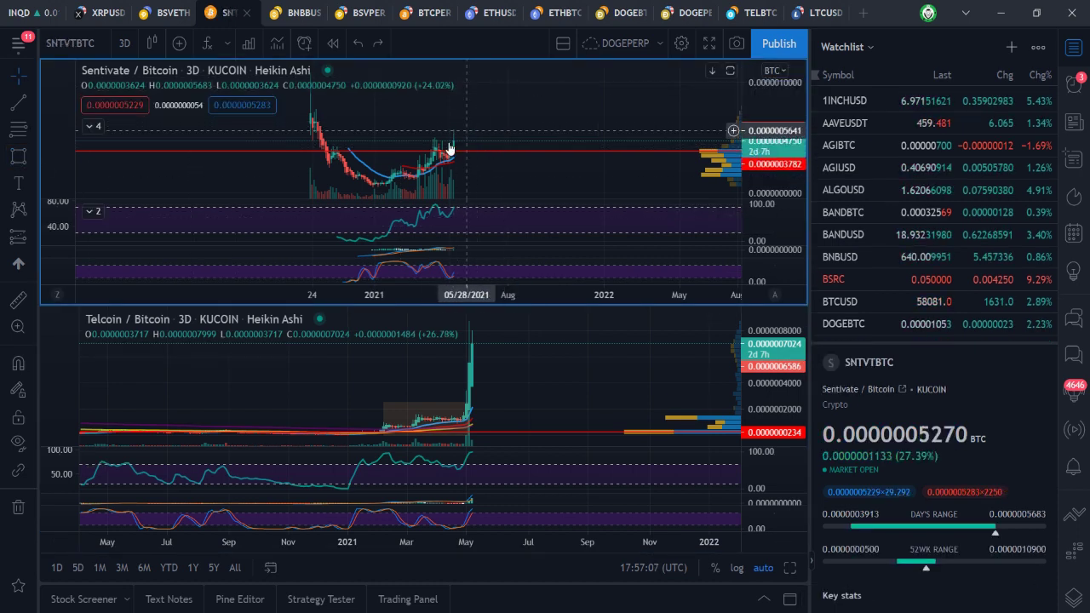
scroll(425, 149, up, 5)
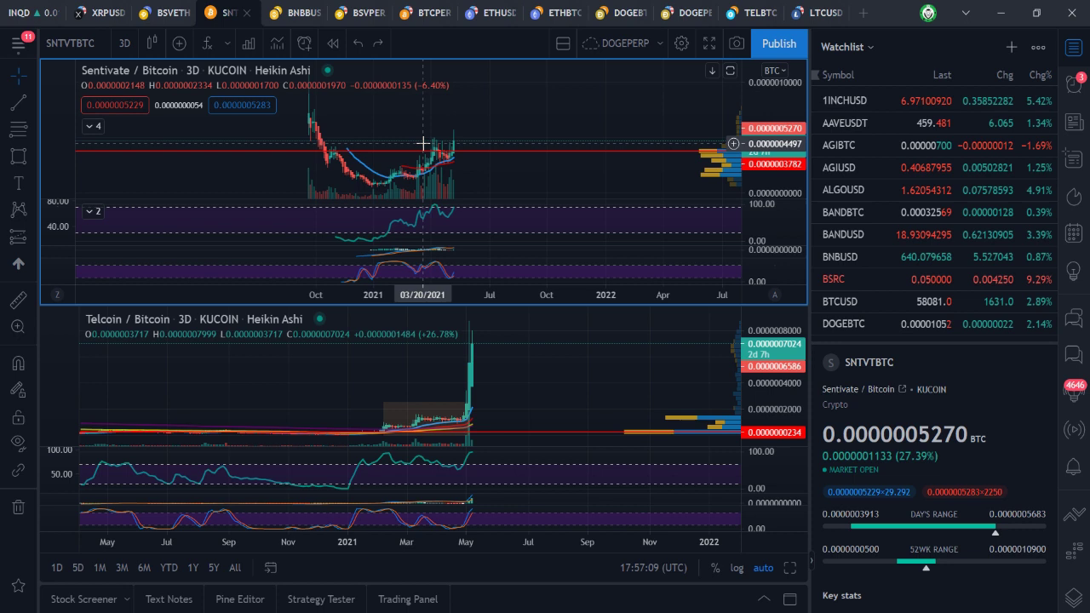
scroll(429, 145, up, 3)
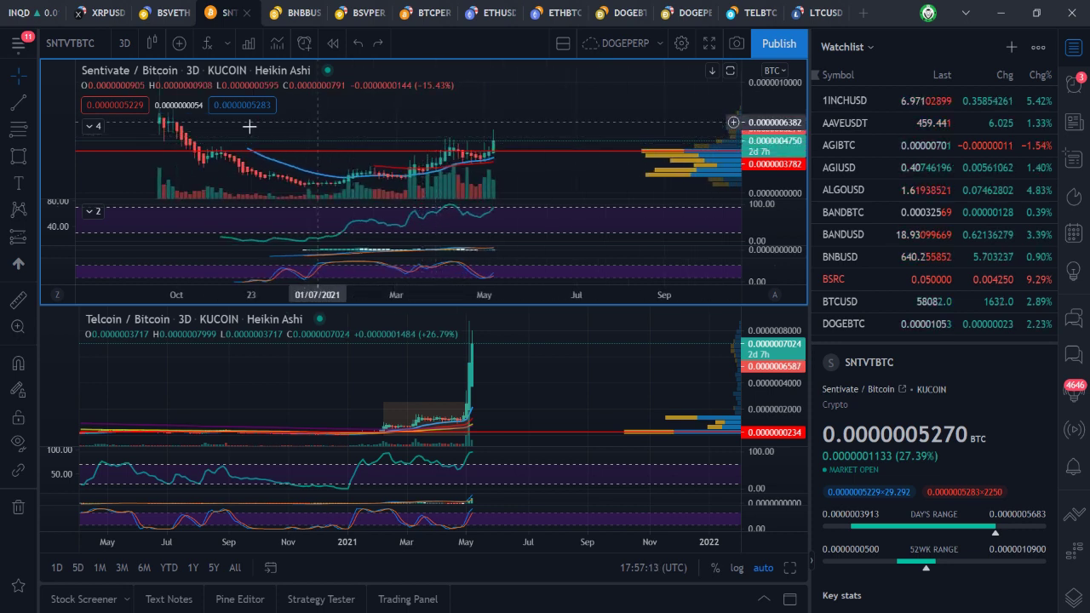
key(alt+shift+r)
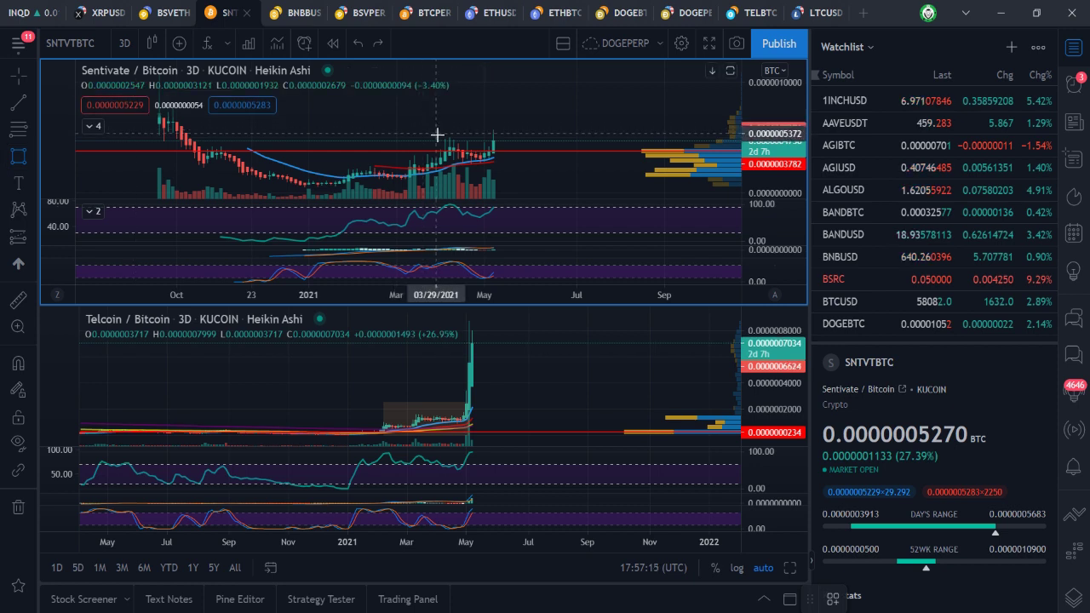
click(440, 137)
click(477, 164)
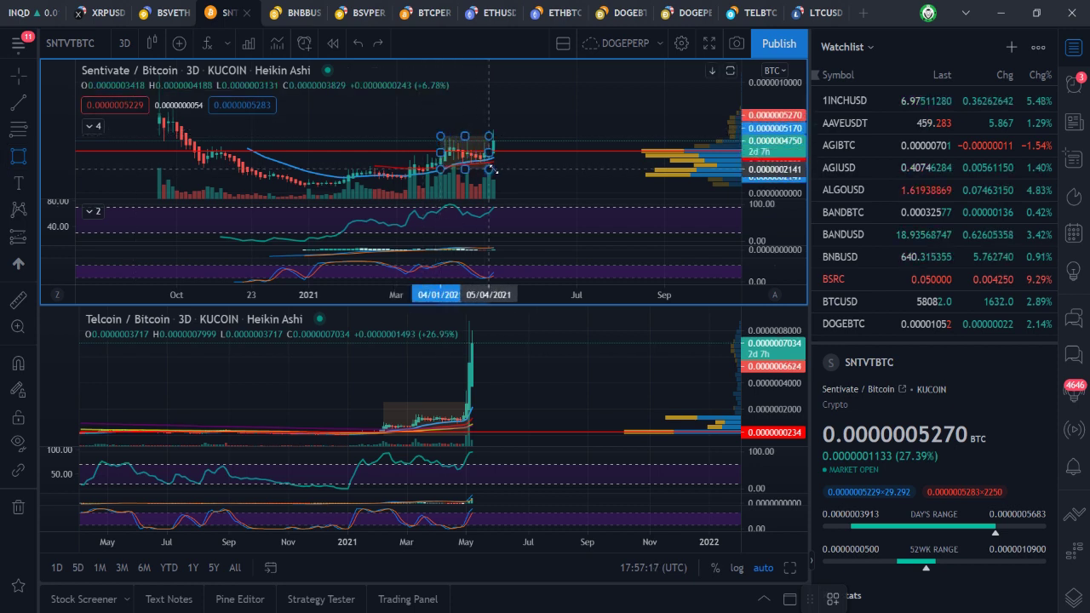
click(497, 171)
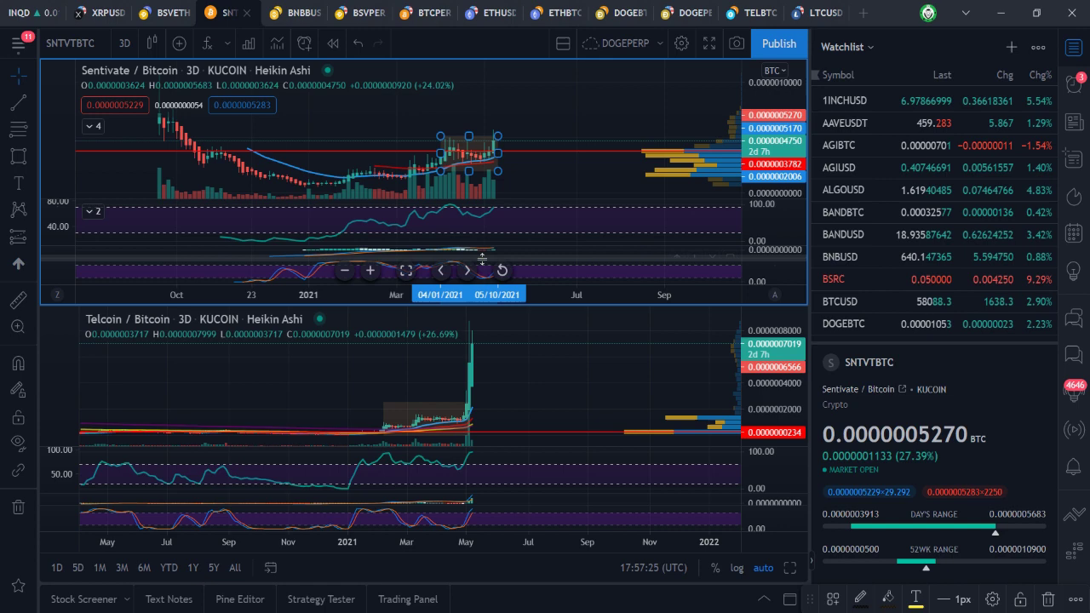
- Change to the single-chart layout showing Sentivate and set its interval to 1D
click(564, 47)
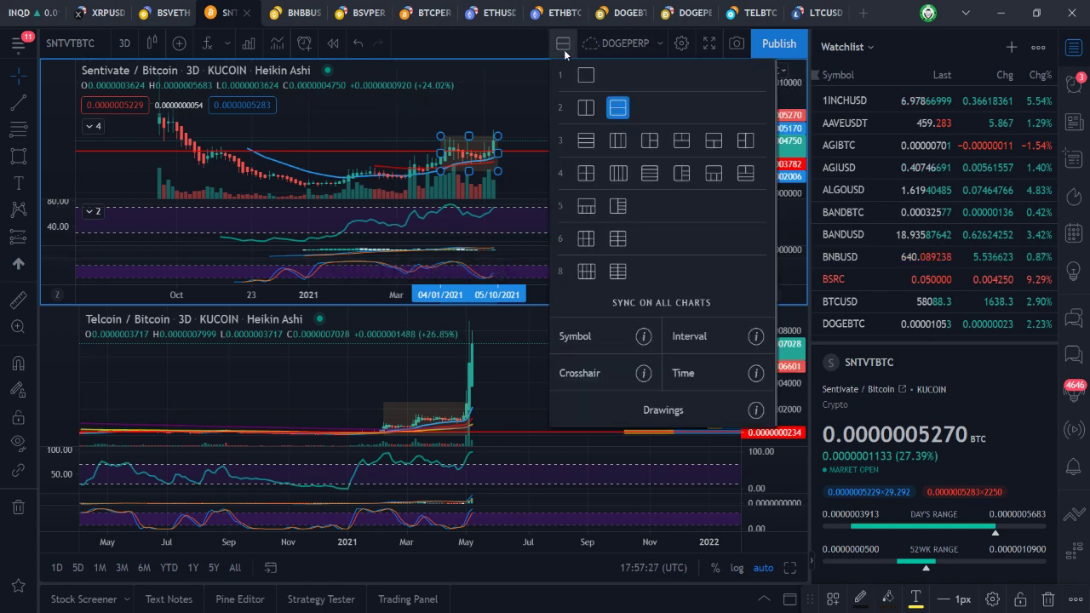
click(585, 71)
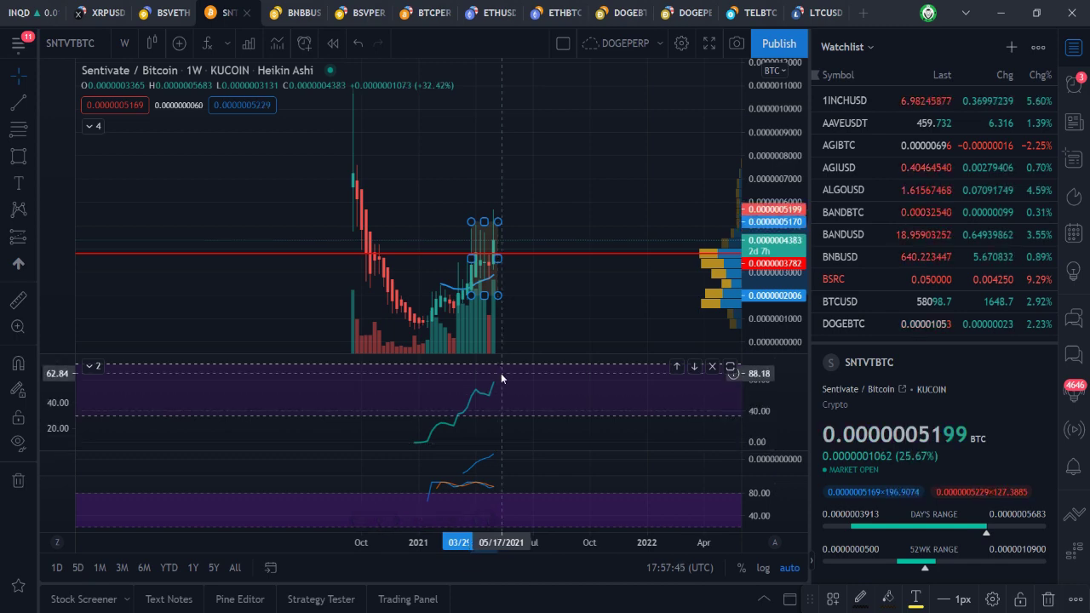
text(1D)
key(Return)
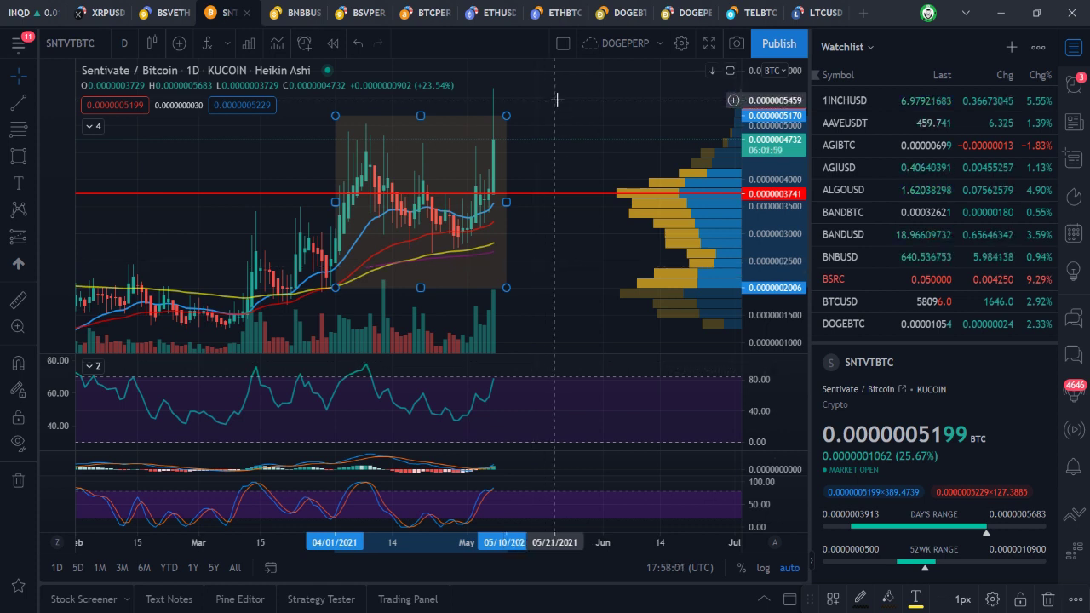
- Switch to the Telcoin/Bitcoin chart, set its interval to 1D and view it in full screen before returning to the normal view
click(563, 44)
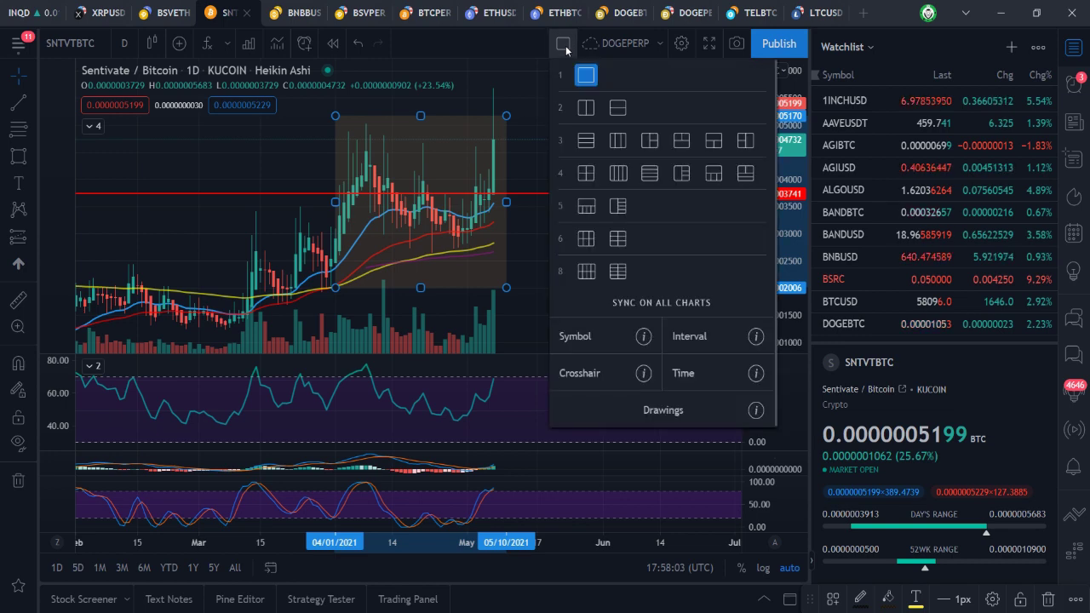
click(749, 13)
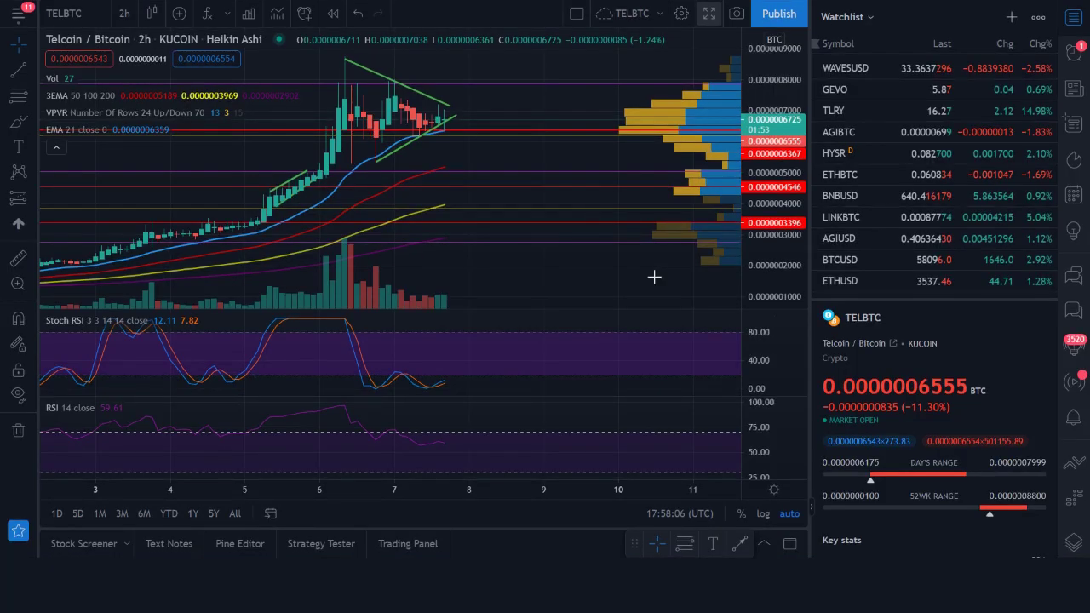
click(708, 41)
text(1)
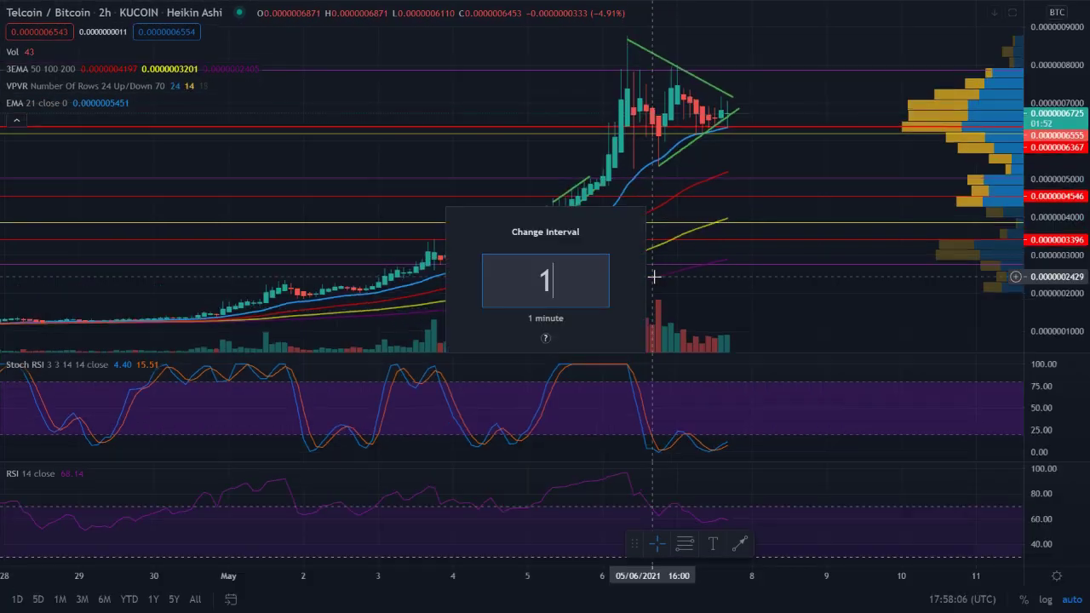
text(D)
key(Return)
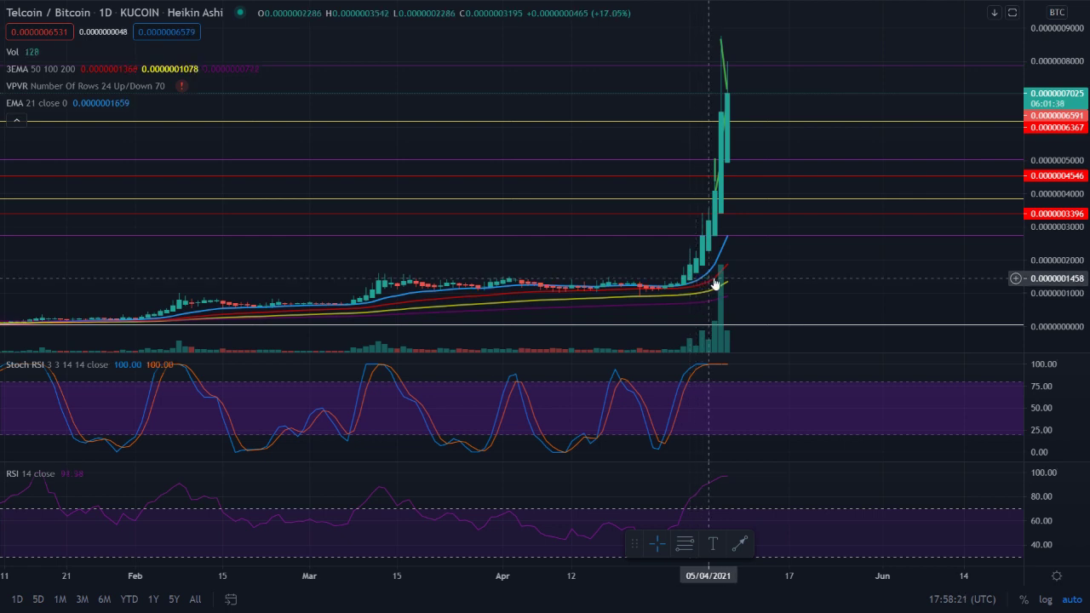
key(Escape)
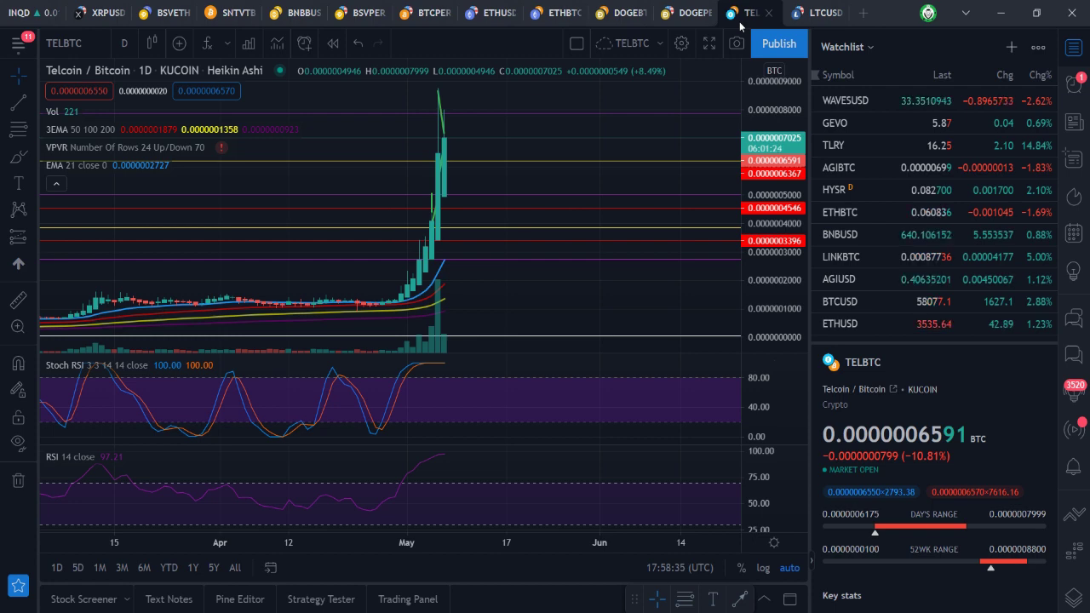
- Replace the Sentivate/Bitcoin chart with Verge/Bitcoin (XVGBTC) from Bittrex
click(822, 12)
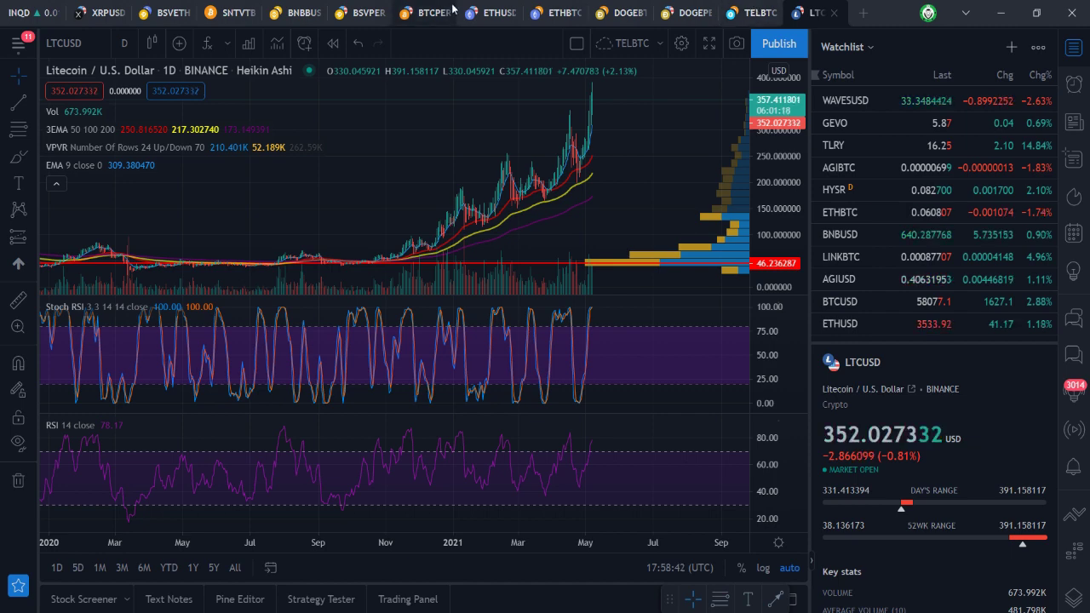
click(228, 13)
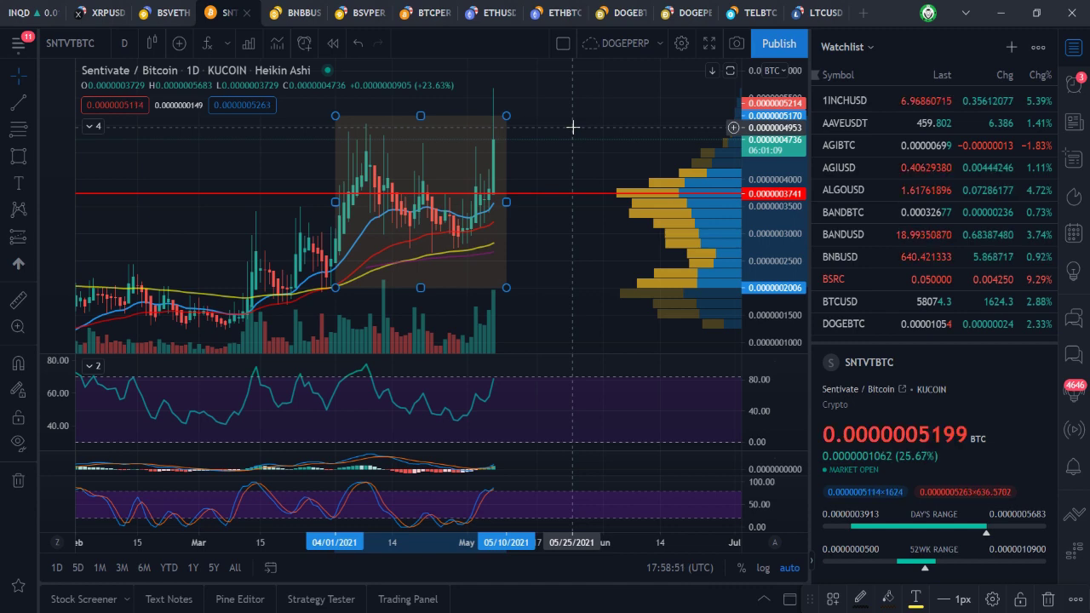
text(XVGBTC)
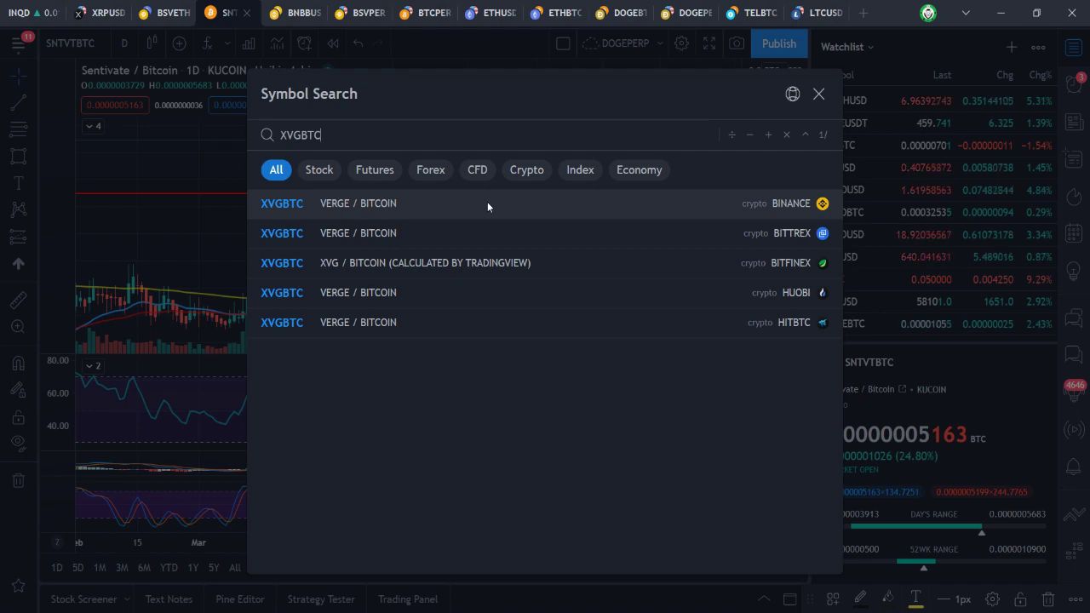
click(455, 230)
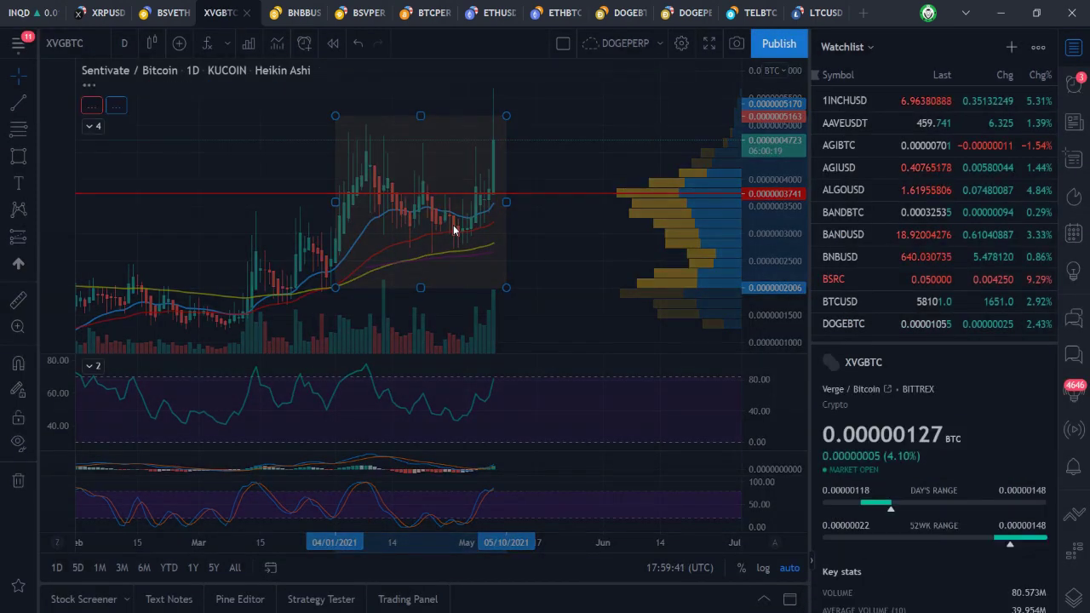
- Set the Verge/Bitcoin chart to the 1W interval and examine its 2017 to 2018 price history
scroll(533, 226, down, 6)
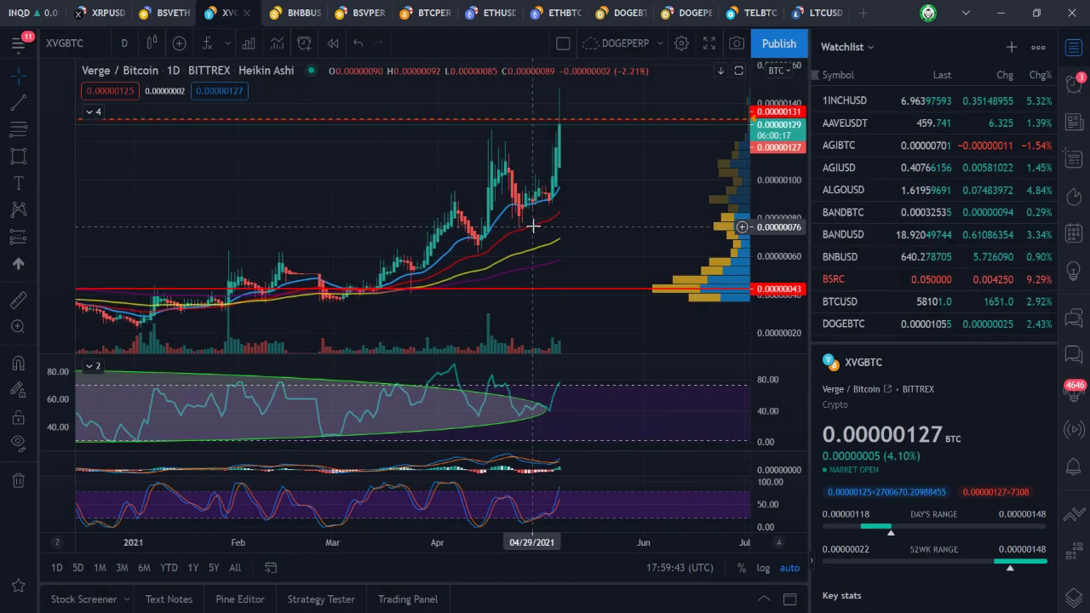
scroll(533, 225, down, 6)
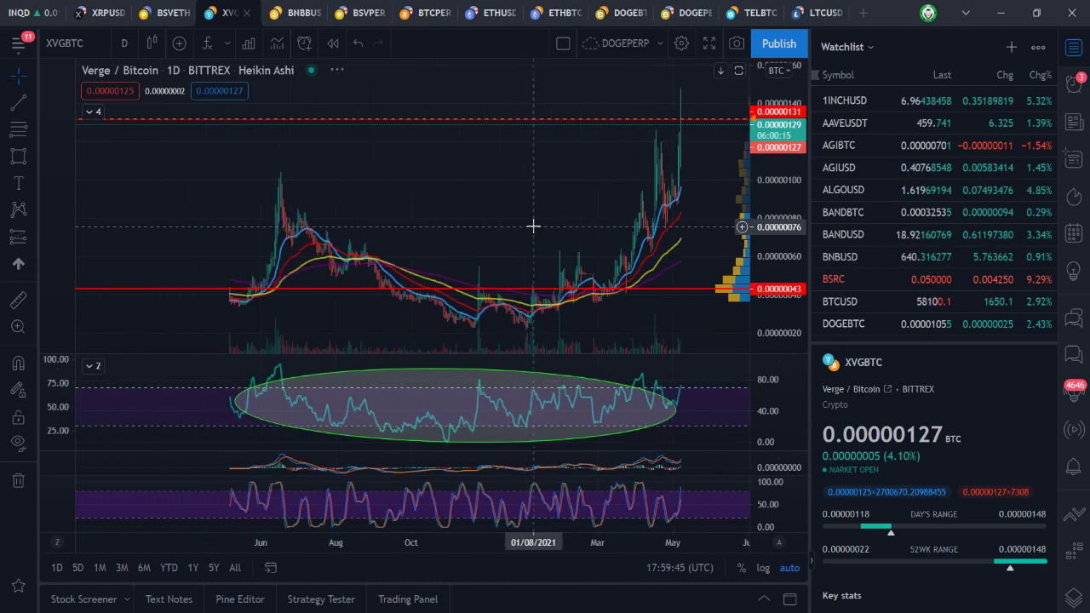
scroll(533, 226, down, 2)
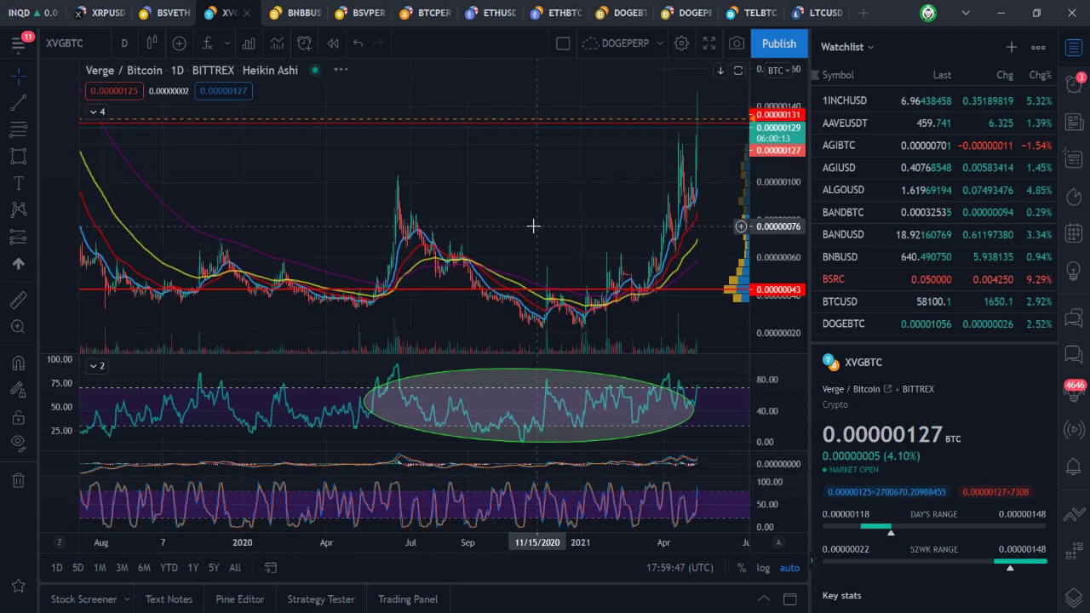
text(1w)
key(Return)
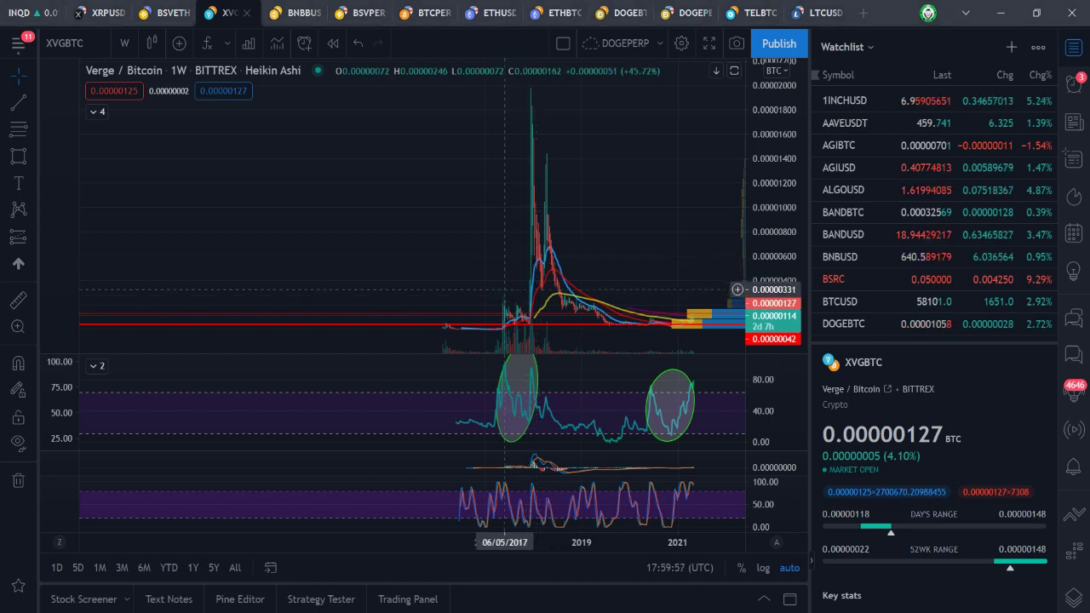
scroll(504, 300, up, 3)
scroll(505, 289, up, 6)
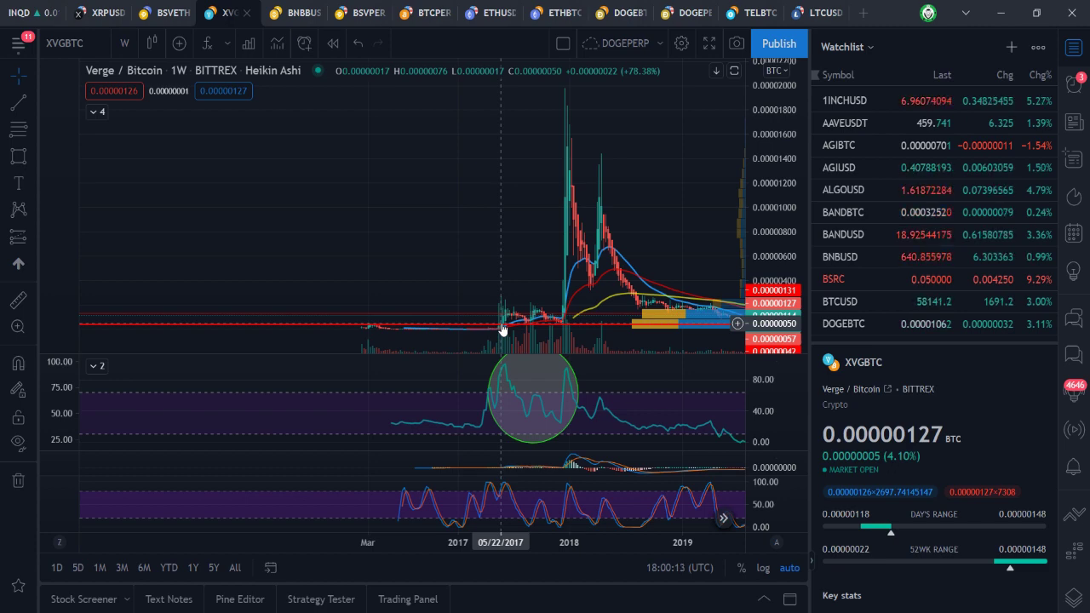
- Set the Verge/Bitcoin chart to the 1D interval and bring up its 2017 price history before the 2018 peak
text(1d)
key(Return)
scroll(478, 277, left, 15)
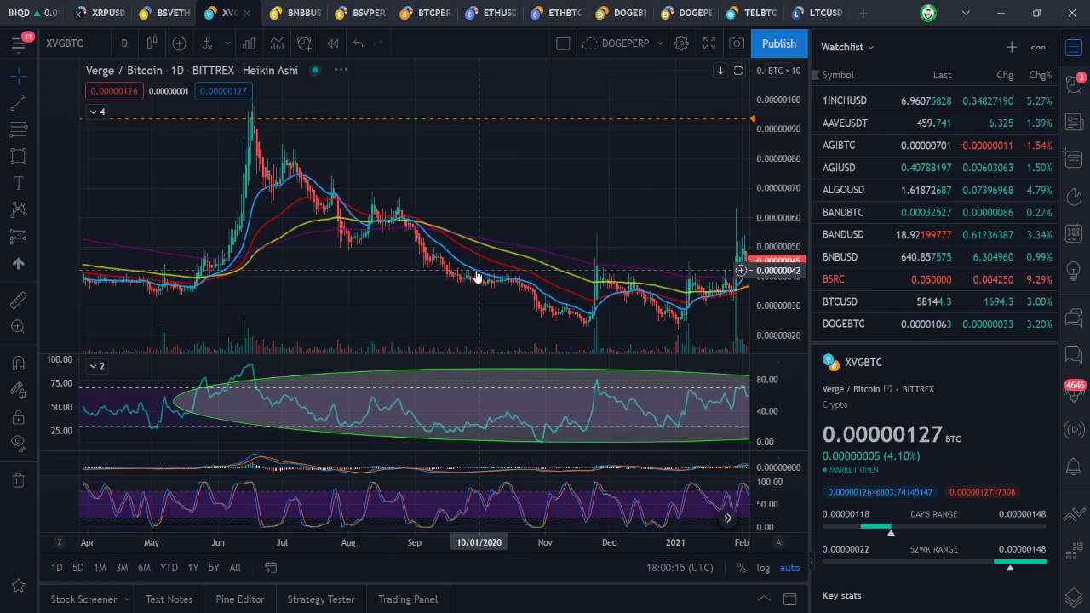
scroll(478, 277, left, 15)
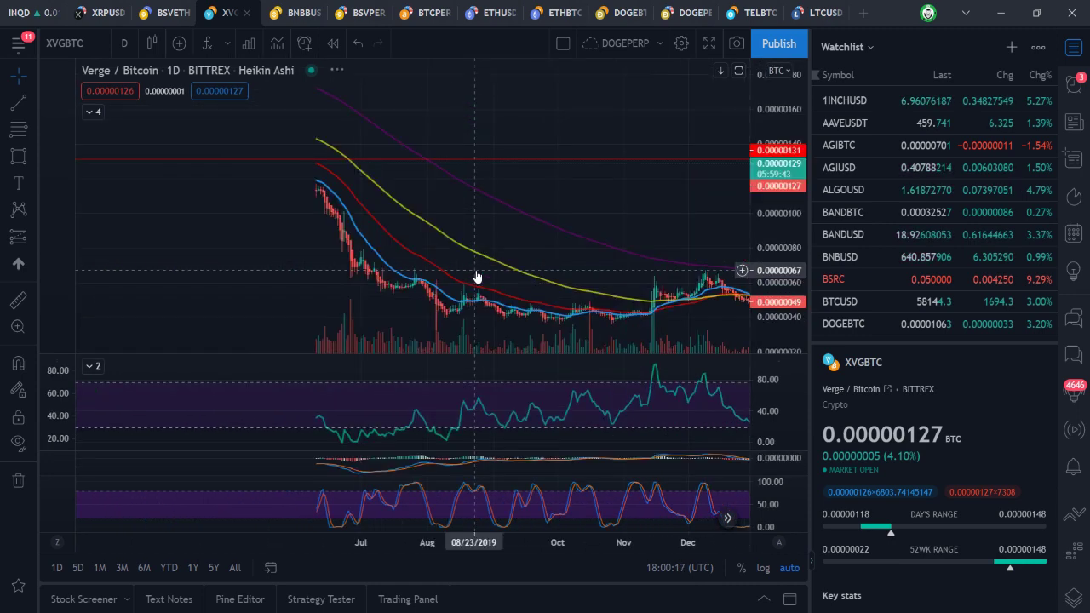
scroll(478, 278, down, 10)
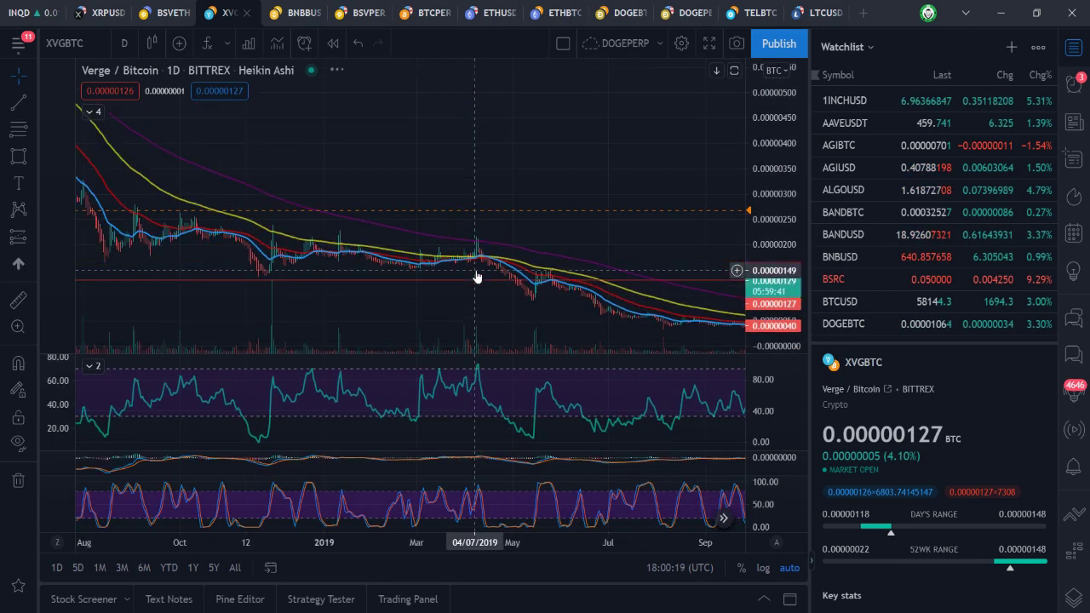
scroll(478, 278, left, 15)
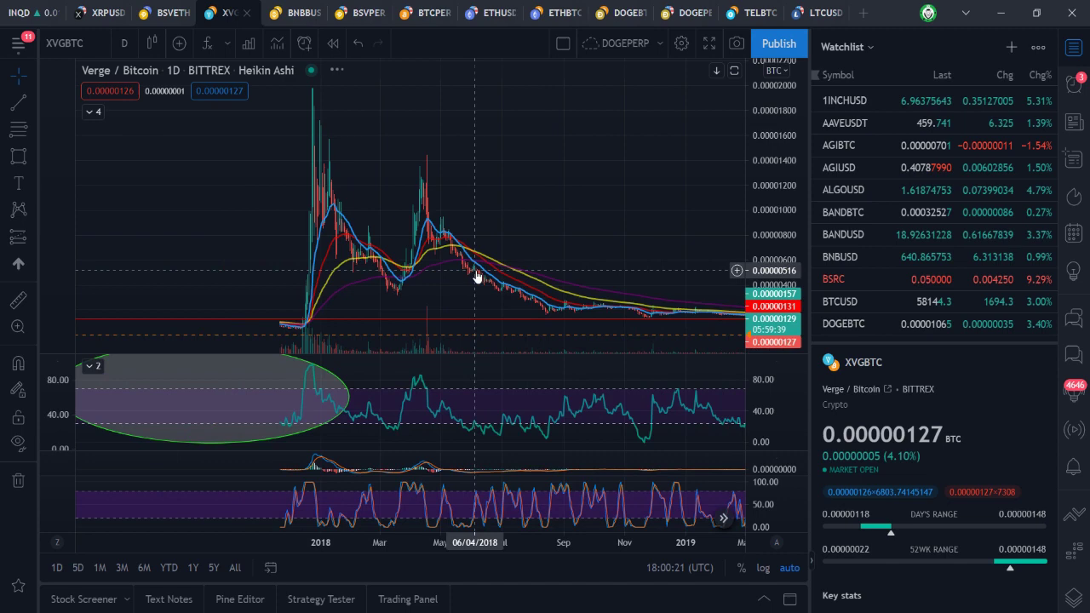
scroll(477, 278, left, 15)
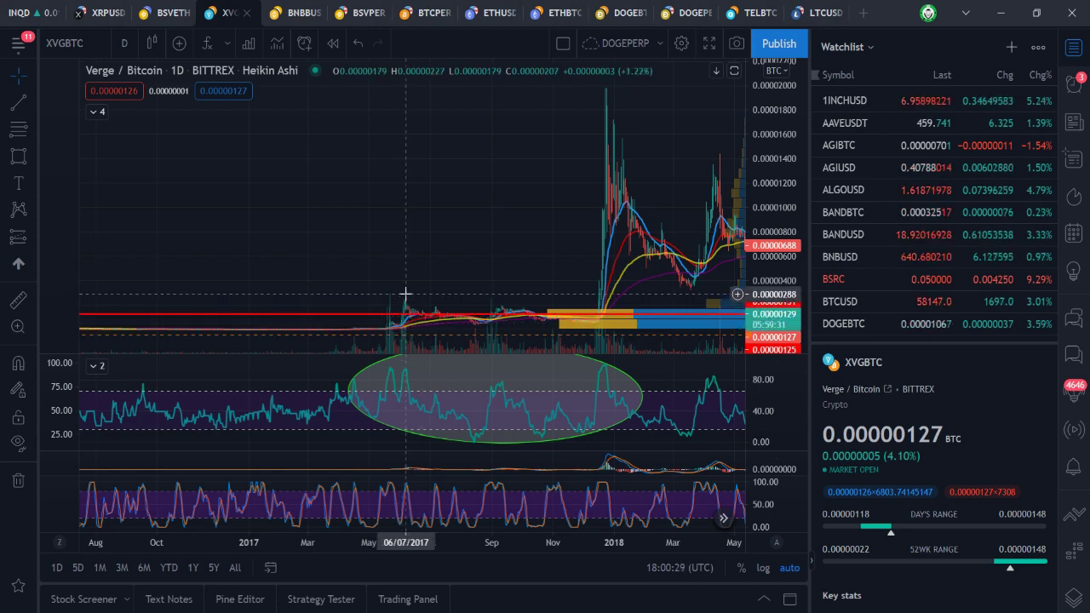
- Examine Verge's first 2017 spike around May and June and the price action through October 2017
scroll(405, 294, down, 3)
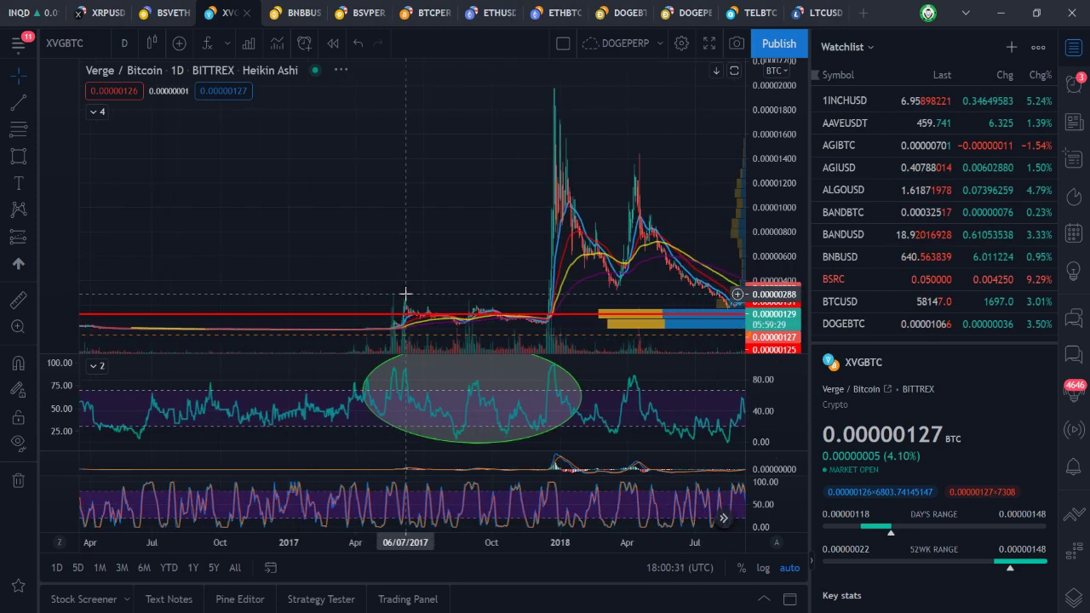
scroll(406, 294, up, 4)
scroll(405, 294, up, 4)
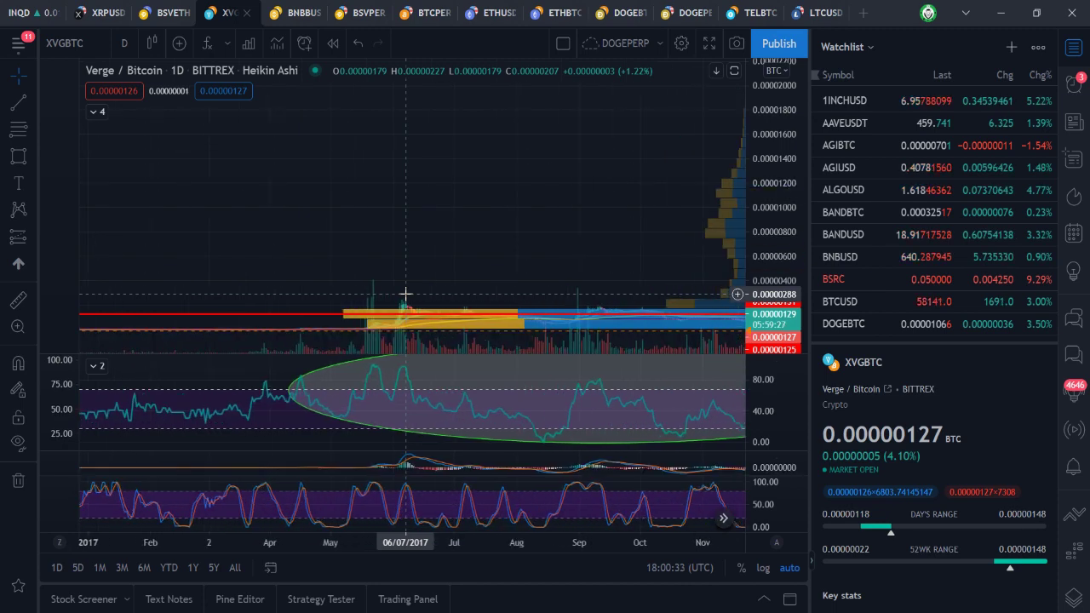
scroll(405, 294, up, 2)
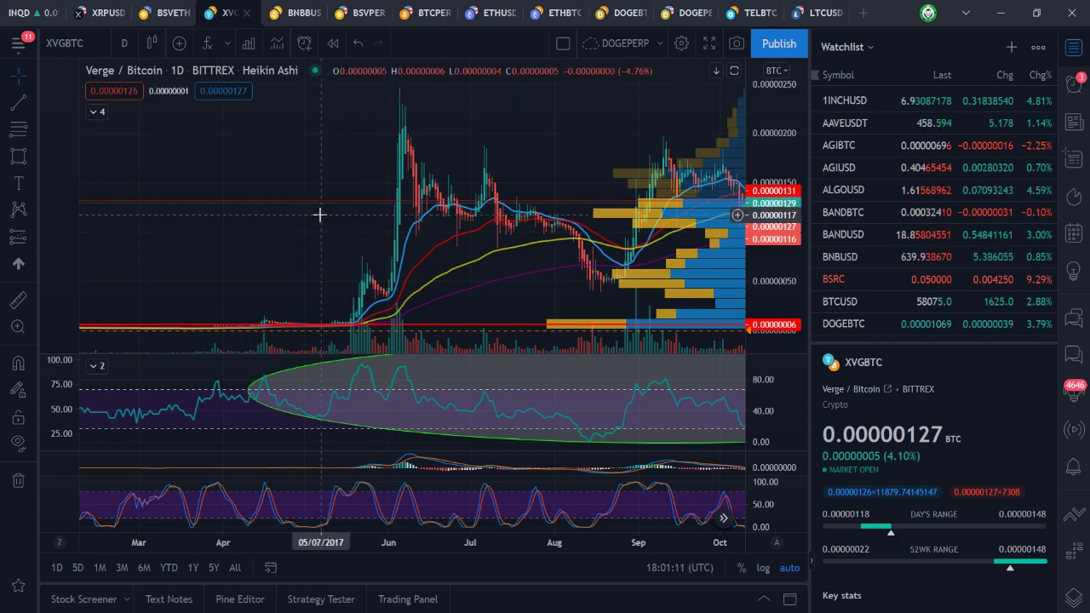
scroll(319, 214, down, 5)
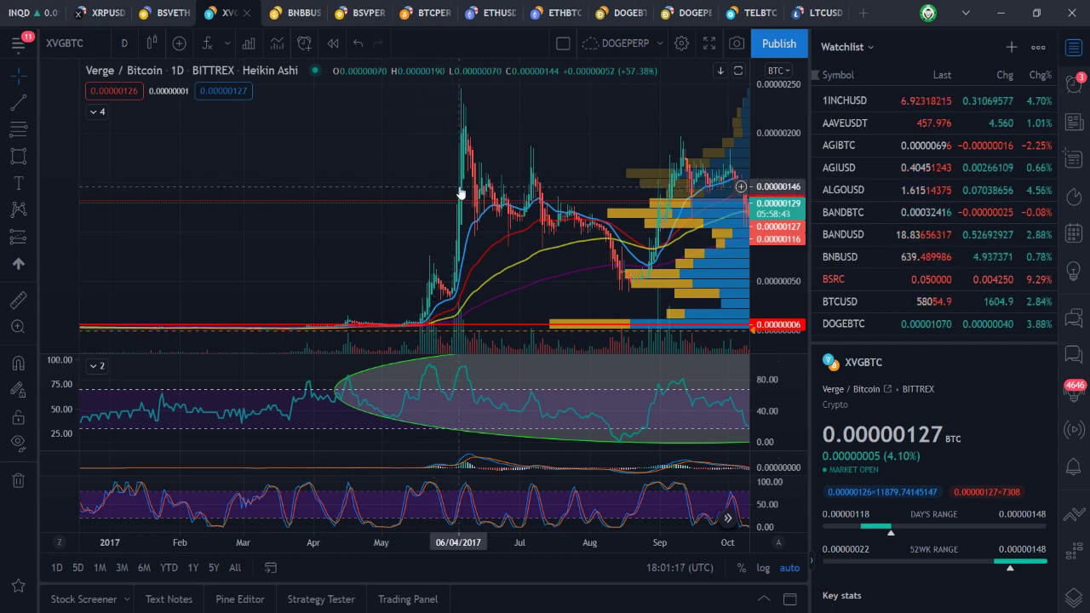
drag(460, 194, 417, 188)
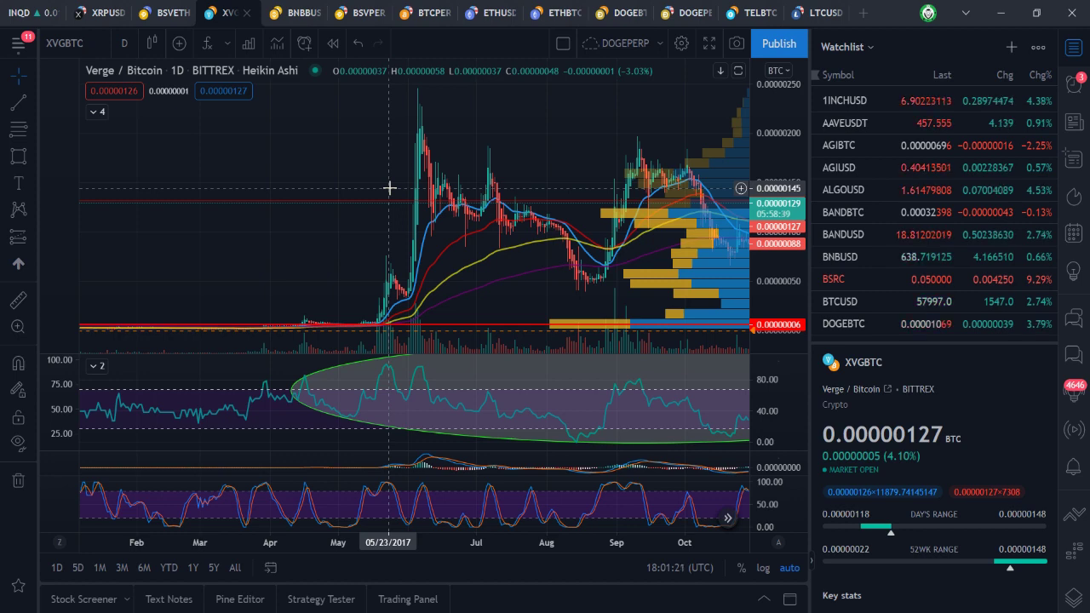
scroll(389, 187, right, 10)
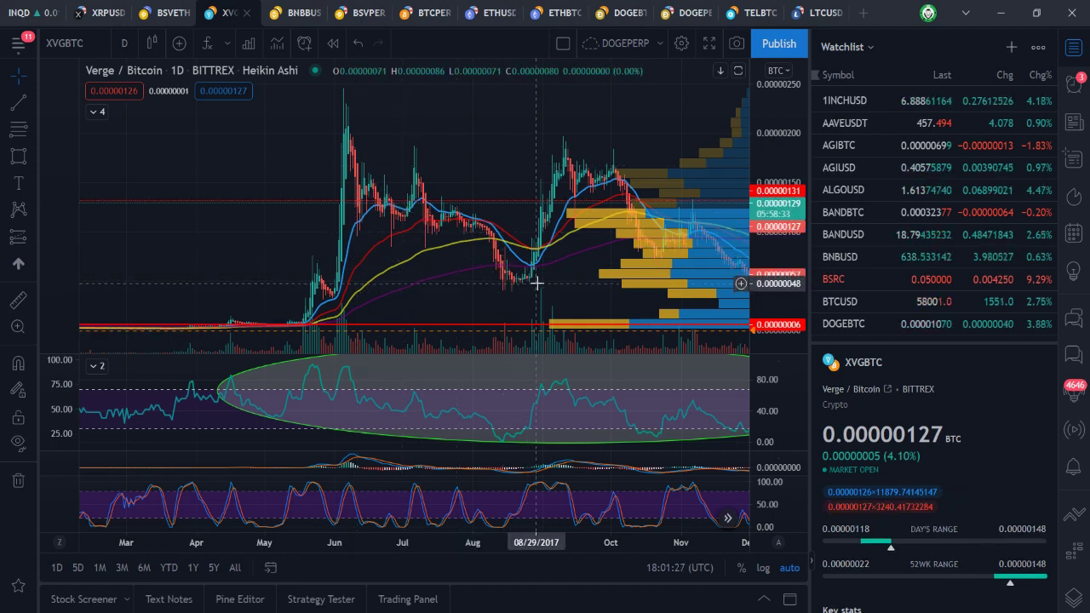
- Examine Verge's consolidation from June to December 2017 and the move into the peak around the start of 2018
scroll(528, 286, right, 4)
scroll(537, 282, right, 3)
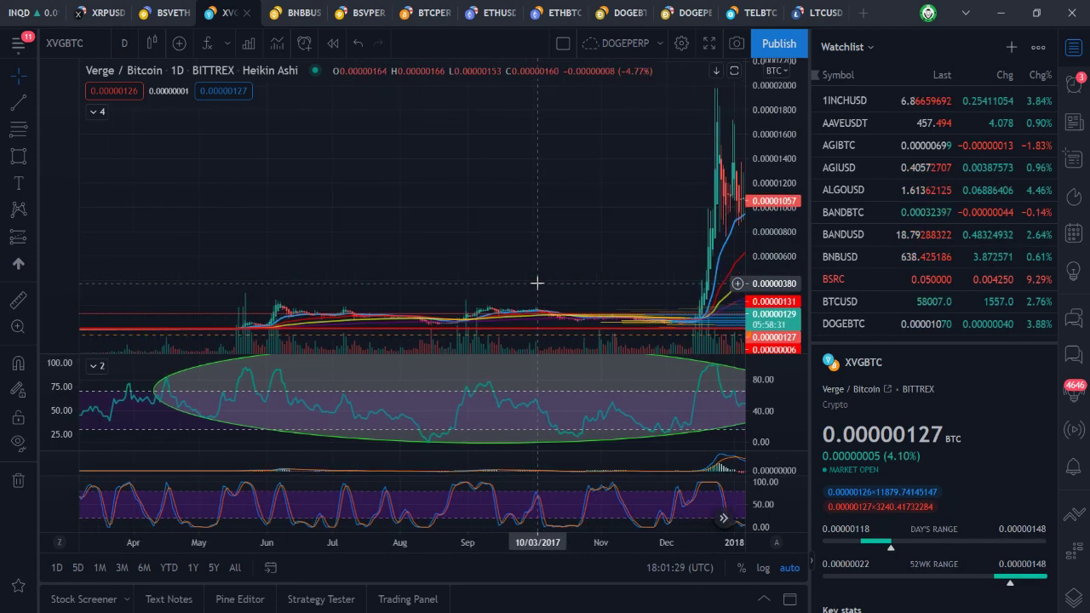
scroll(536, 282, up, 2)
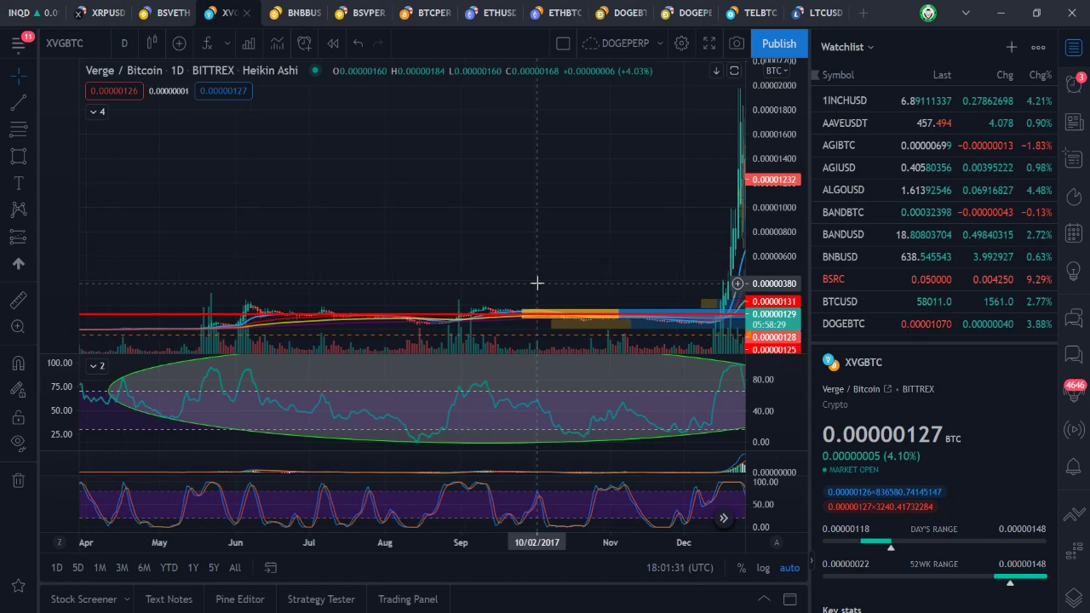
scroll(536, 283, right, 3)
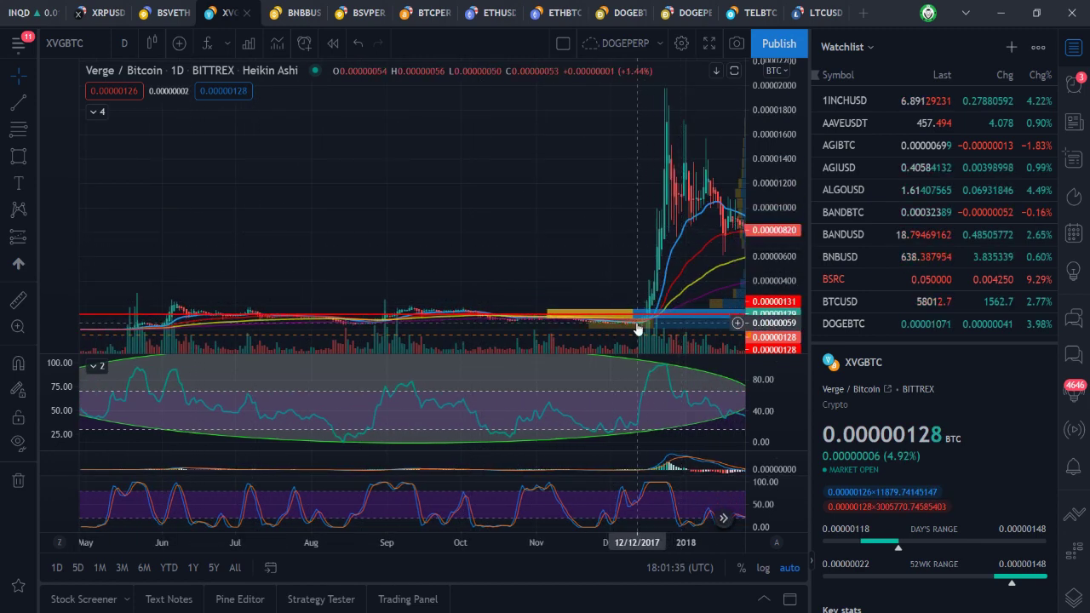
scroll(693, 180, right, 3)
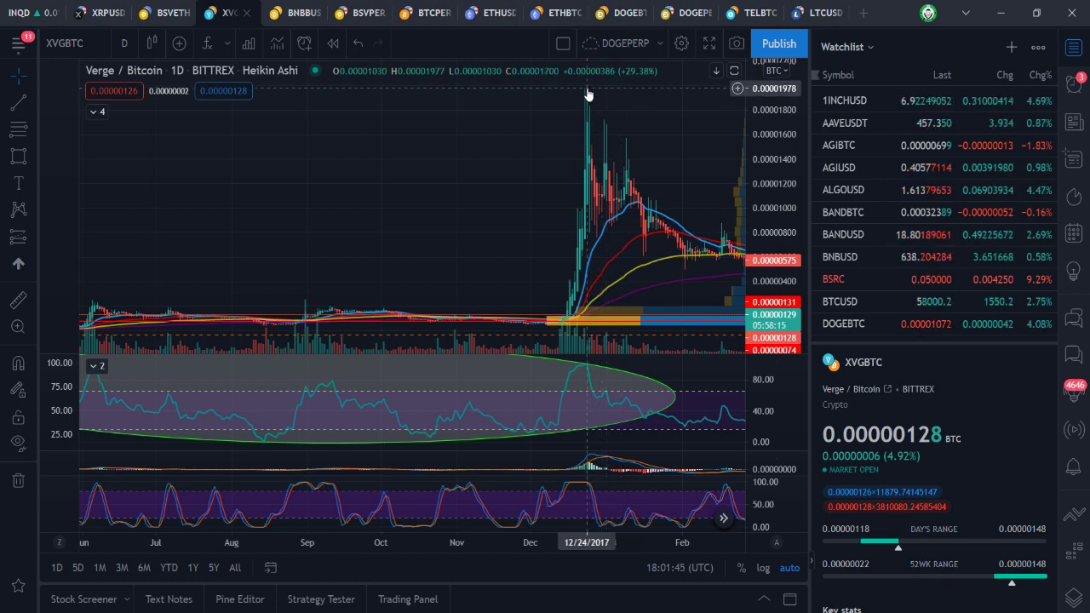
scroll(385, 209, left, 3)
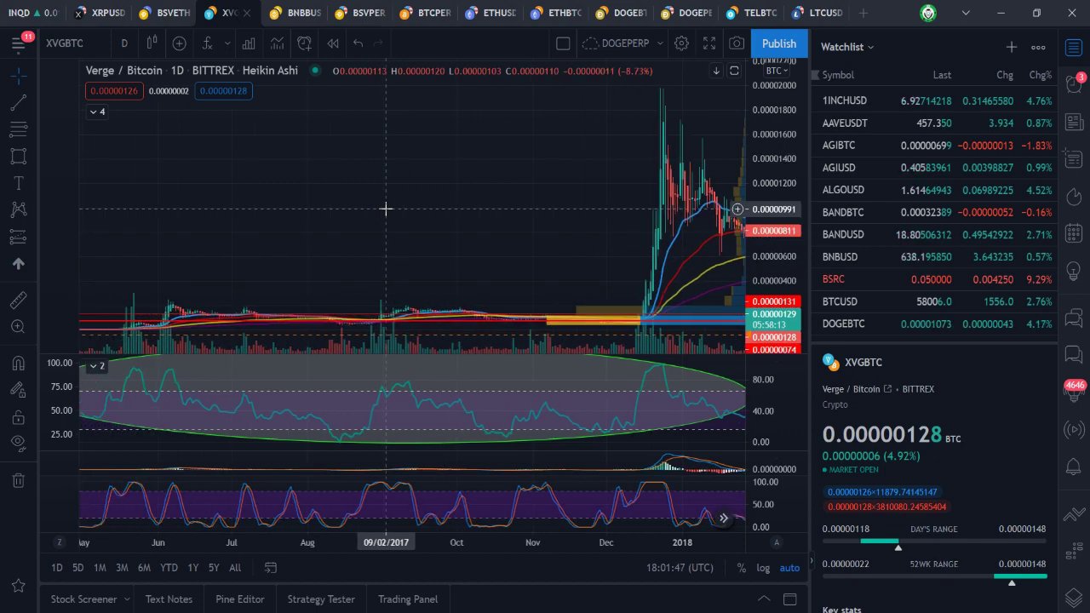
scroll(385, 209, left, 5)
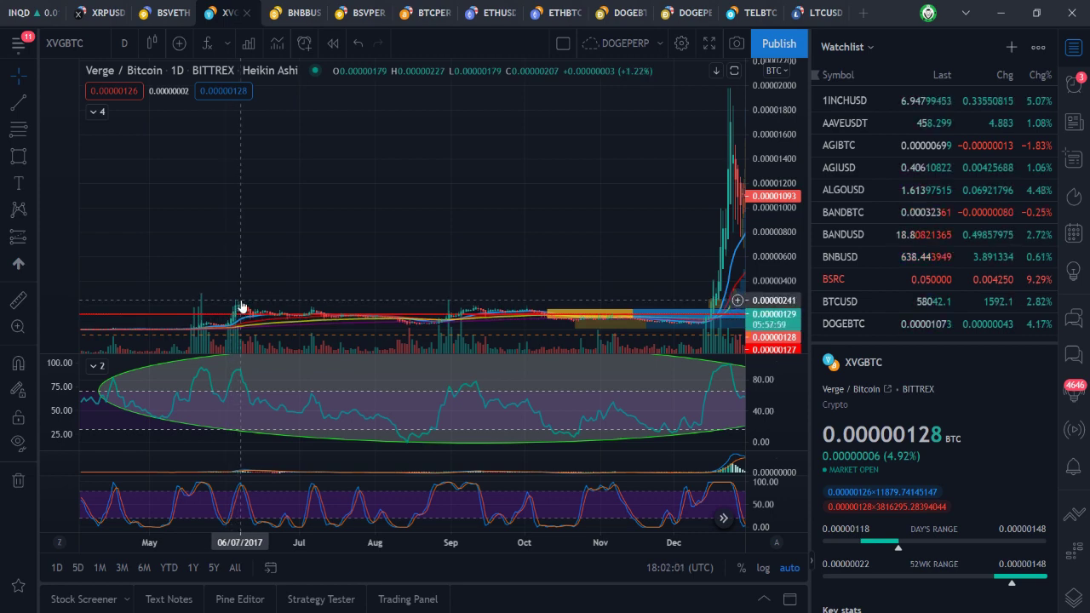
scroll(523, 251, right, 3)
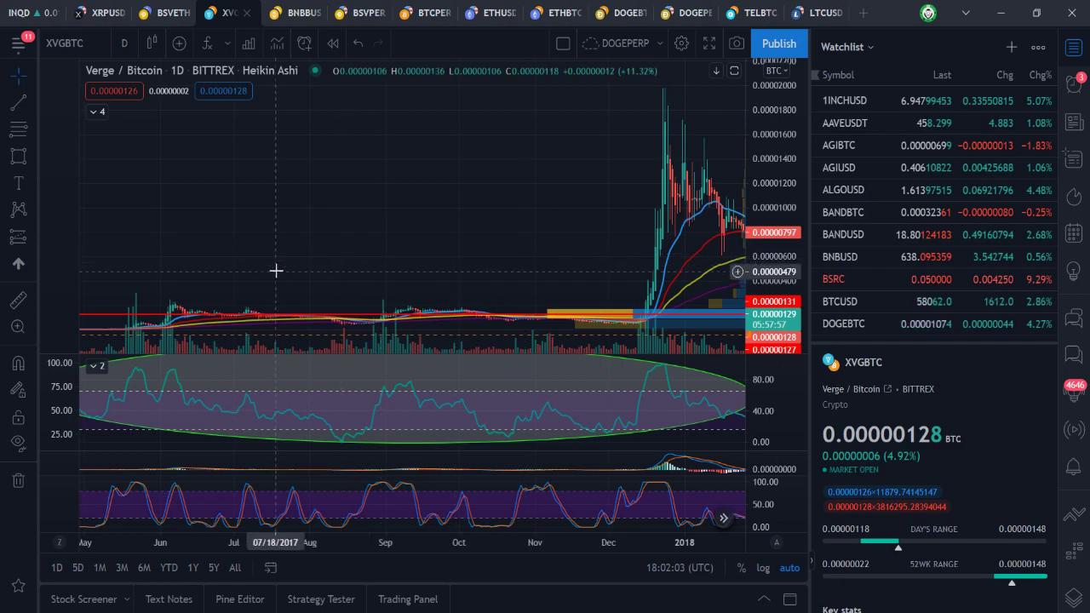
scroll(276, 271, down, 5)
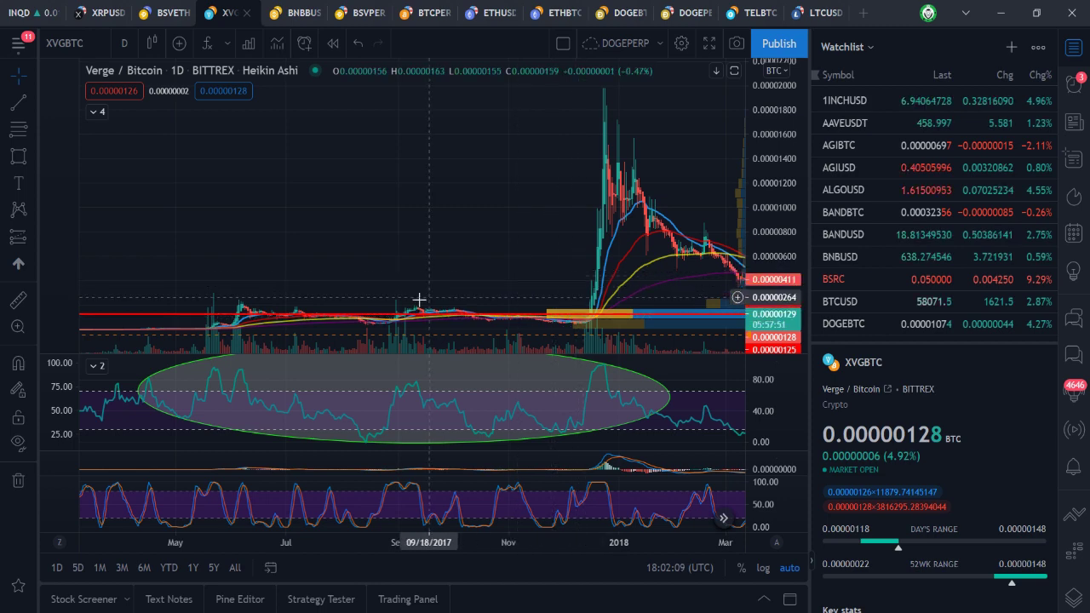
scroll(395, 277, right, 2)
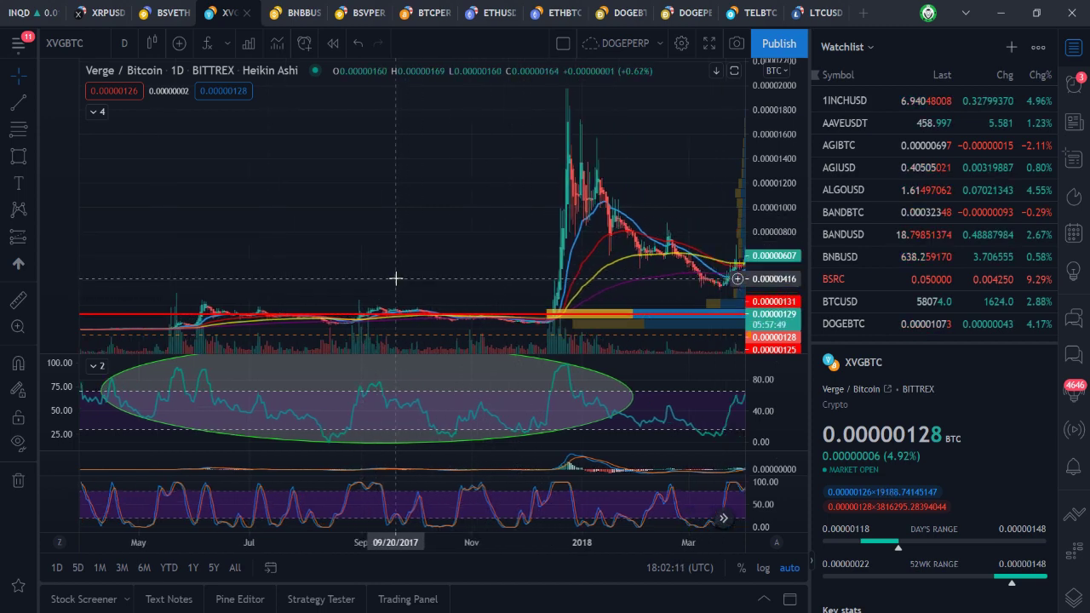
scroll(395, 277, right, 2)
scroll(395, 277, right, 3)
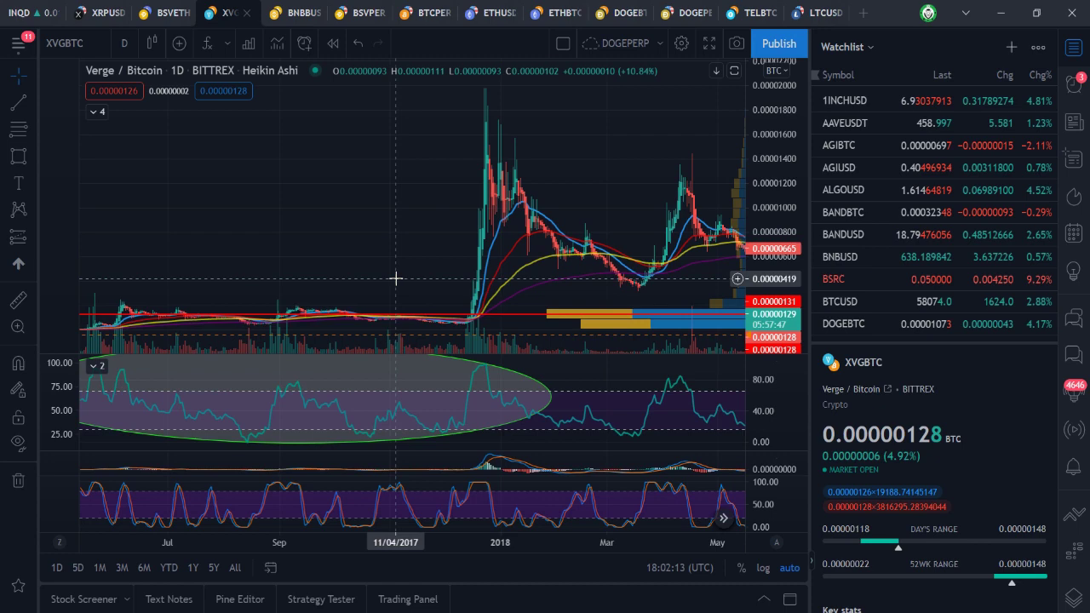
- Examine Verge's peak around the start of 2018, its second 2018 spike and the decline through the end of that year
scroll(395, 278, right, 2)
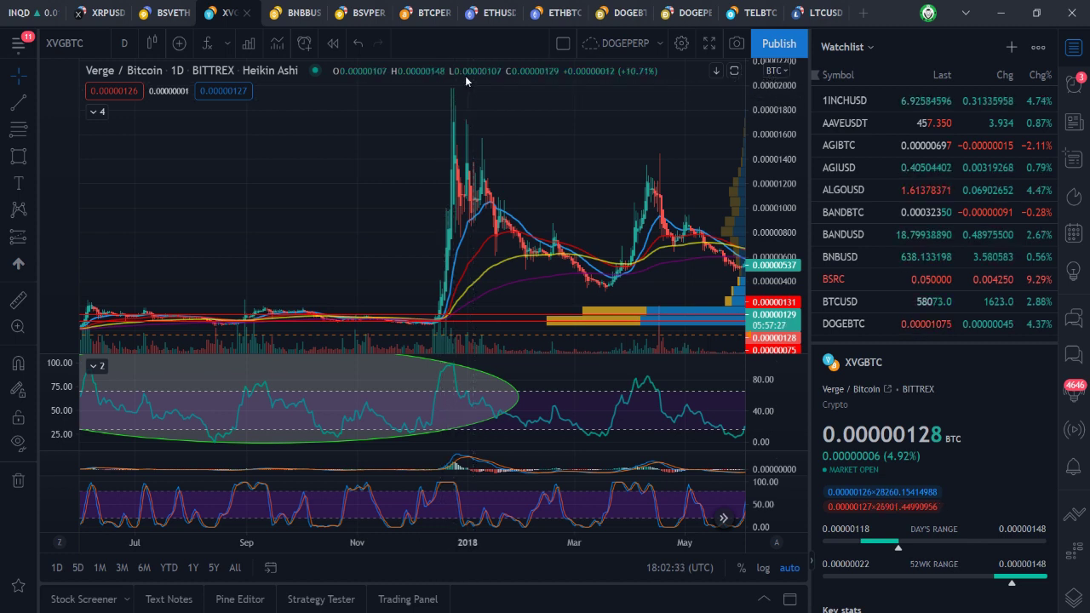
scroll(467, 86, right, 5)
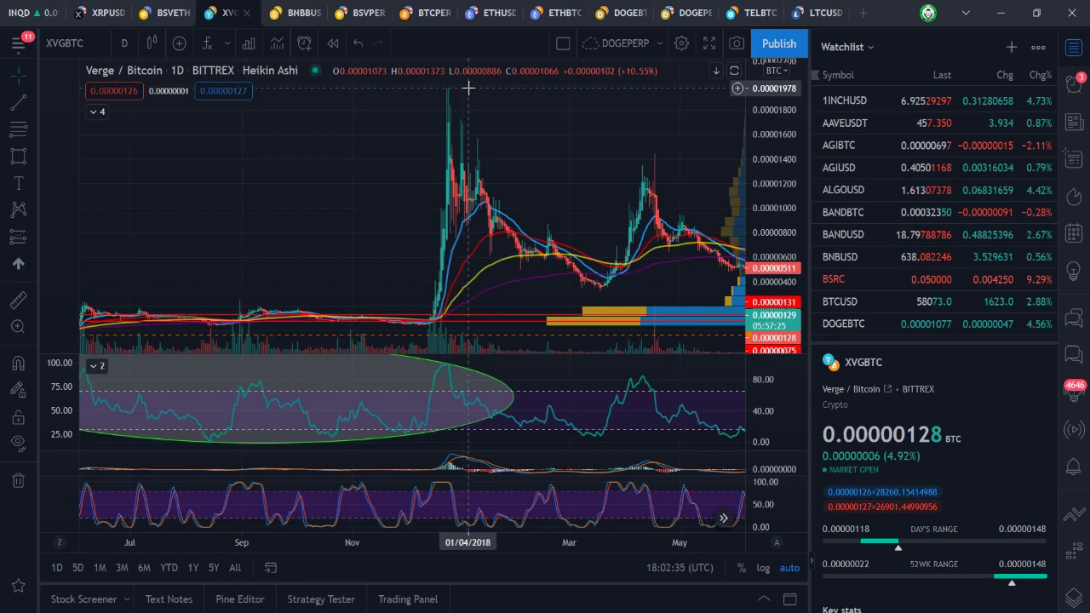
scroll(468, 86, right, 6)
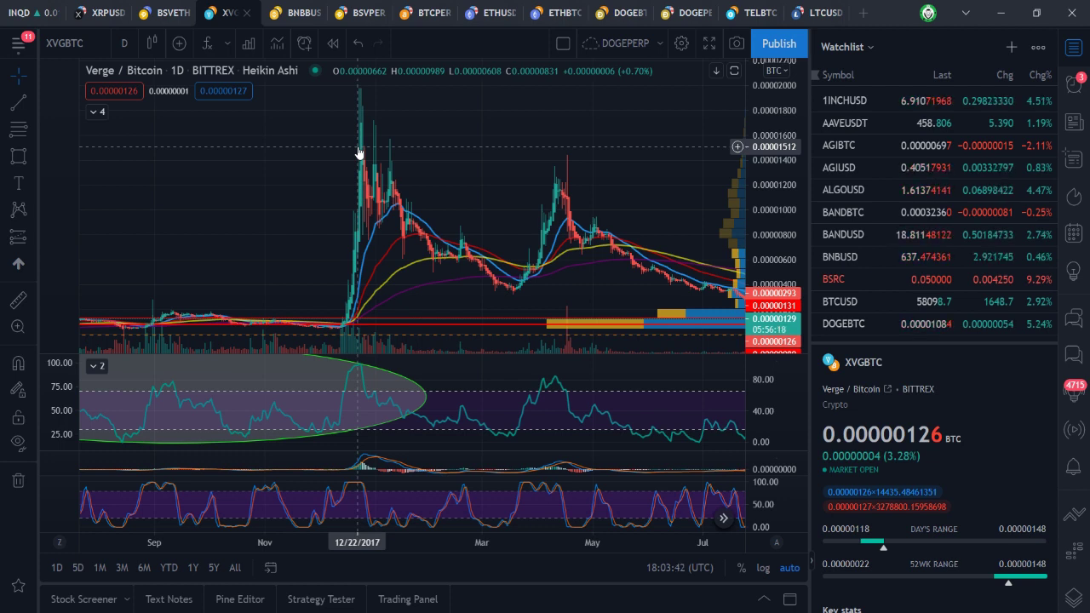
scroll(153, 266, left, 5)
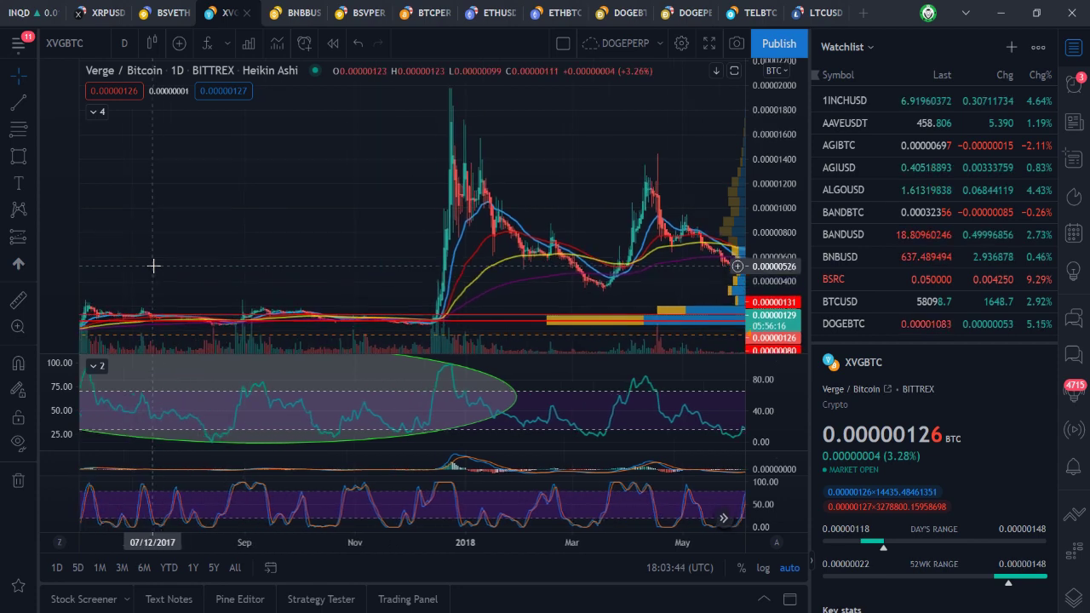
scroll(153, 266, left, 4)
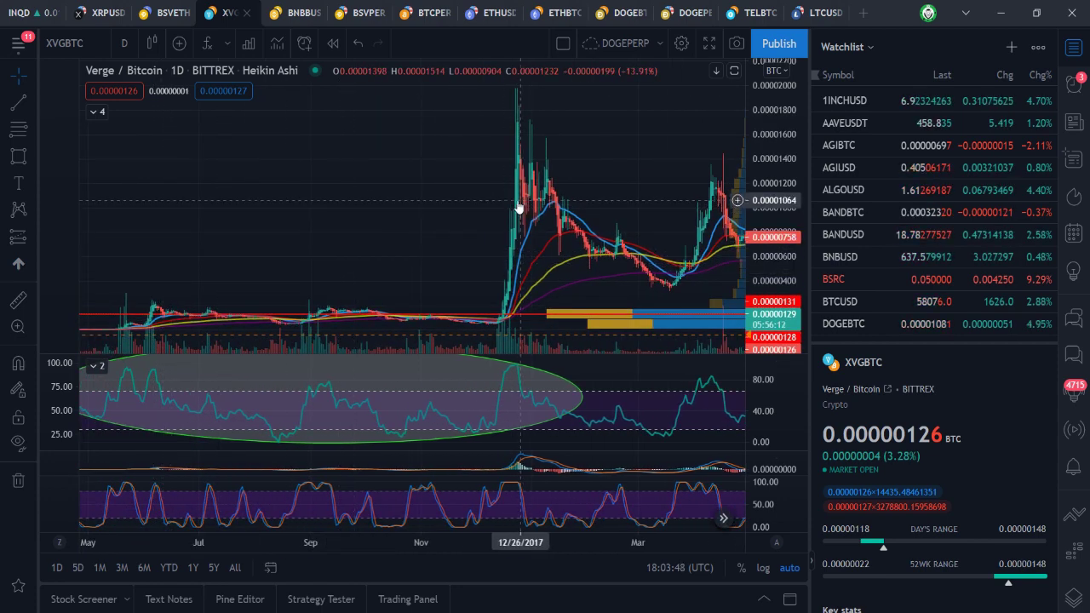
scroll(517, 207, right, 5)
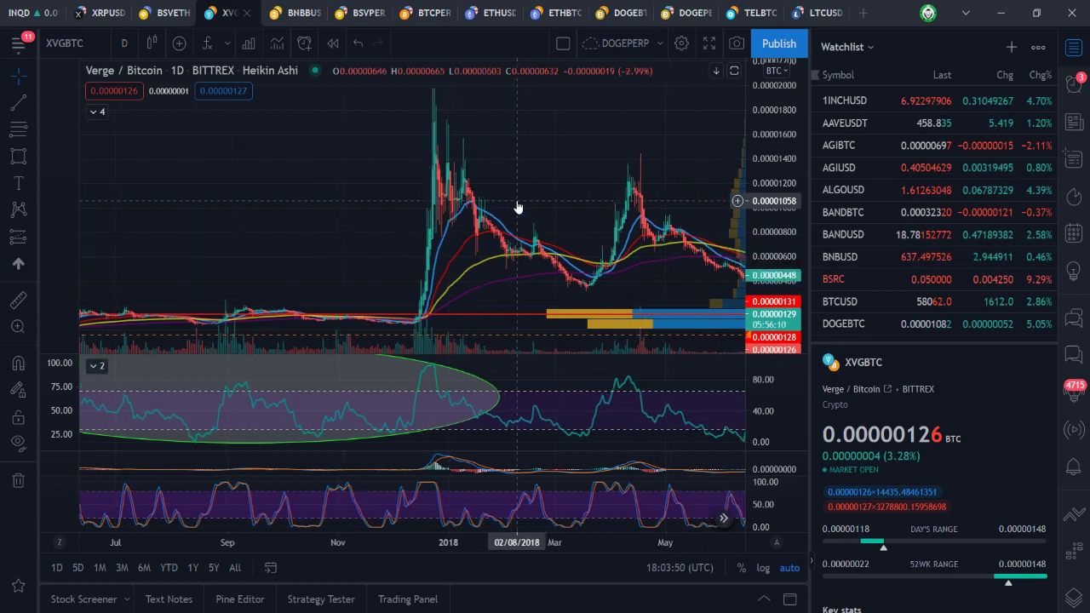
scroll(518, 207, right, 3)
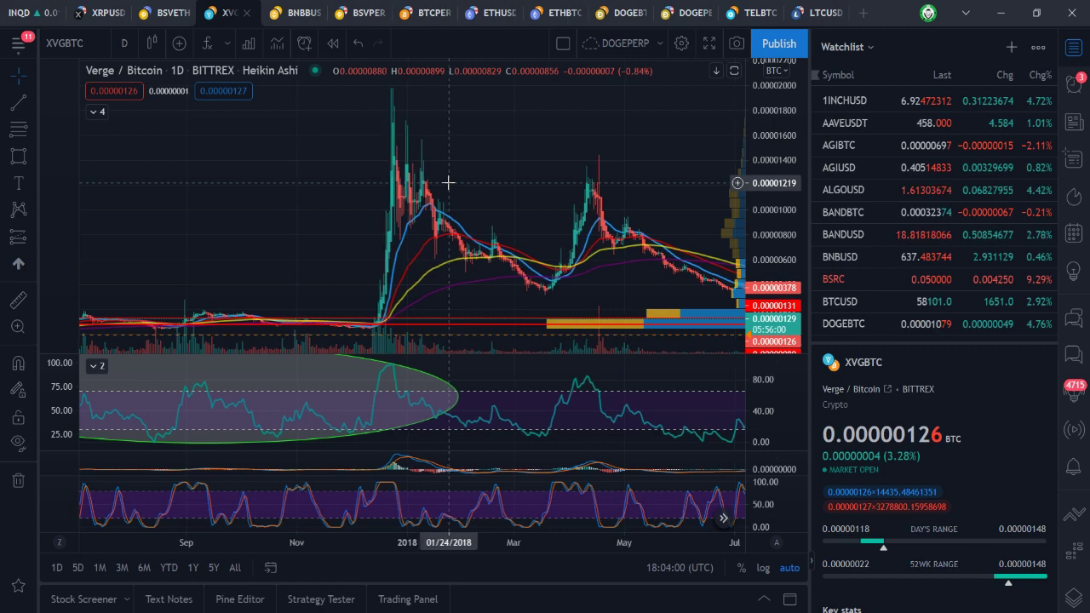
scroll(445, 181, right, 5)
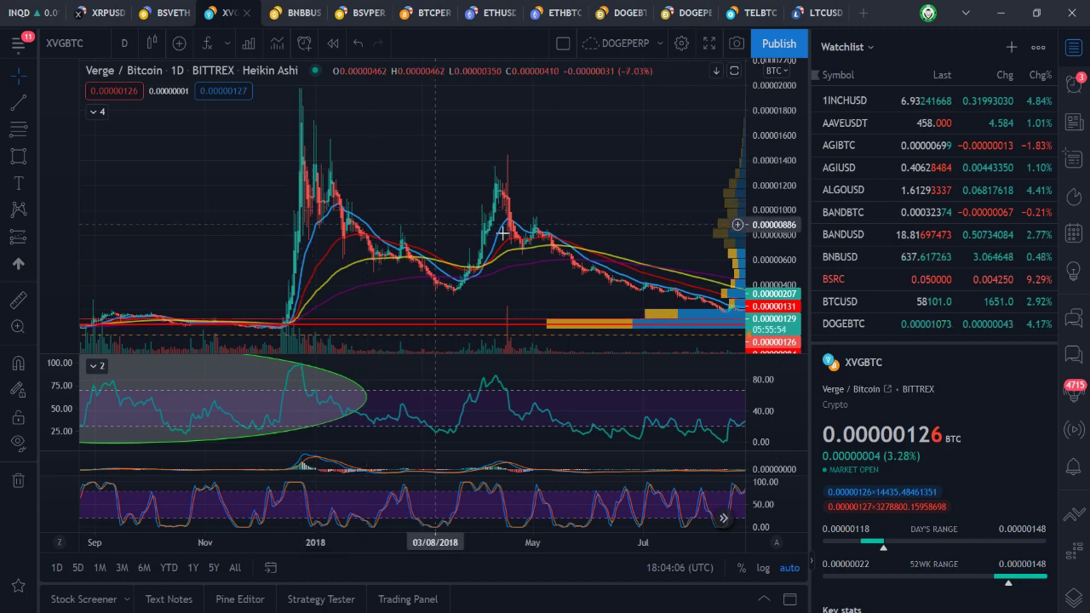
scroll(512, 242, right, 3)
scroll(511, 243, right, 12)
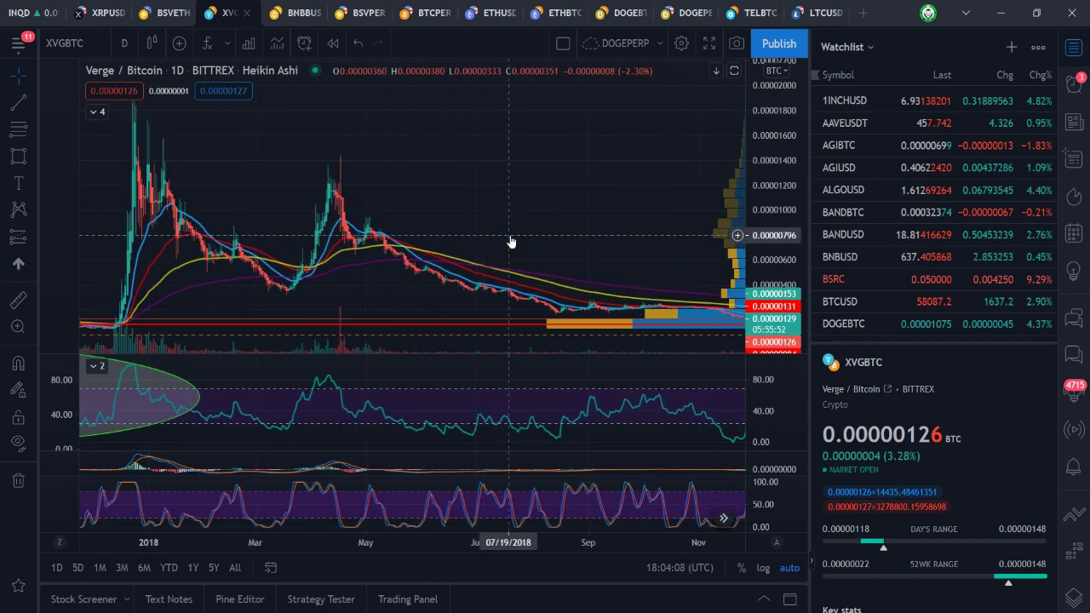
scroll(510, 243, right, 1)
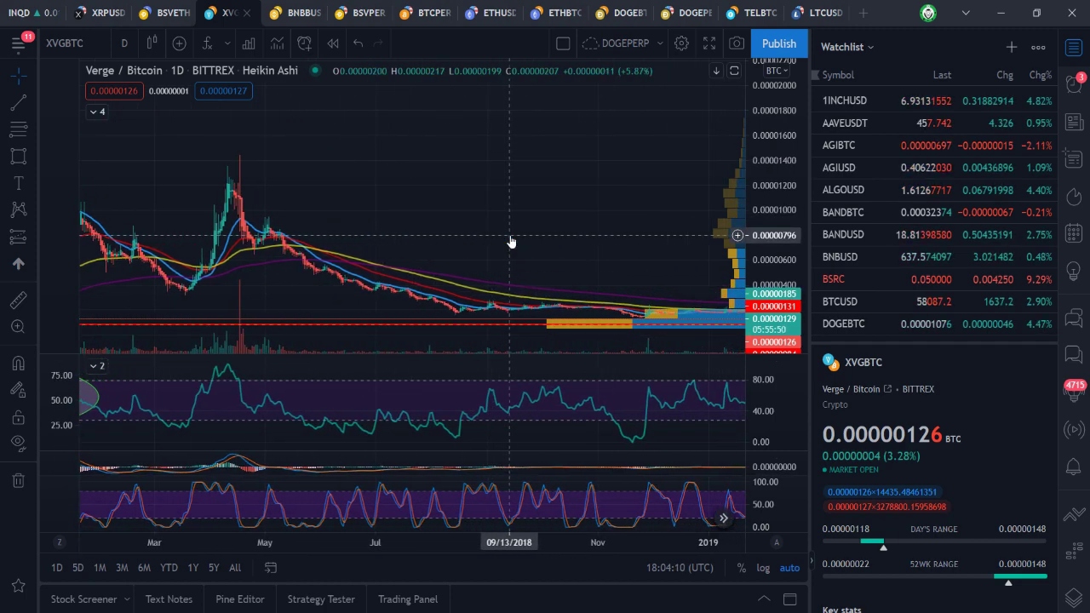
- Set the Verge/Bitcoin chart to the 1W interval and bring up its price history from early 2016 to mid-2019
text(XD)
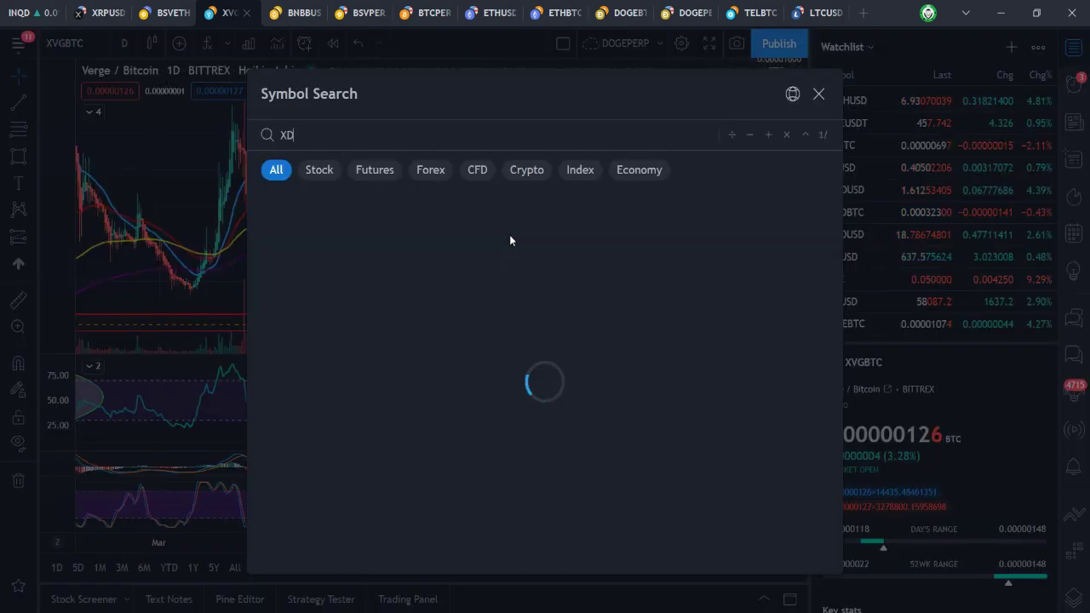
key(Escape)
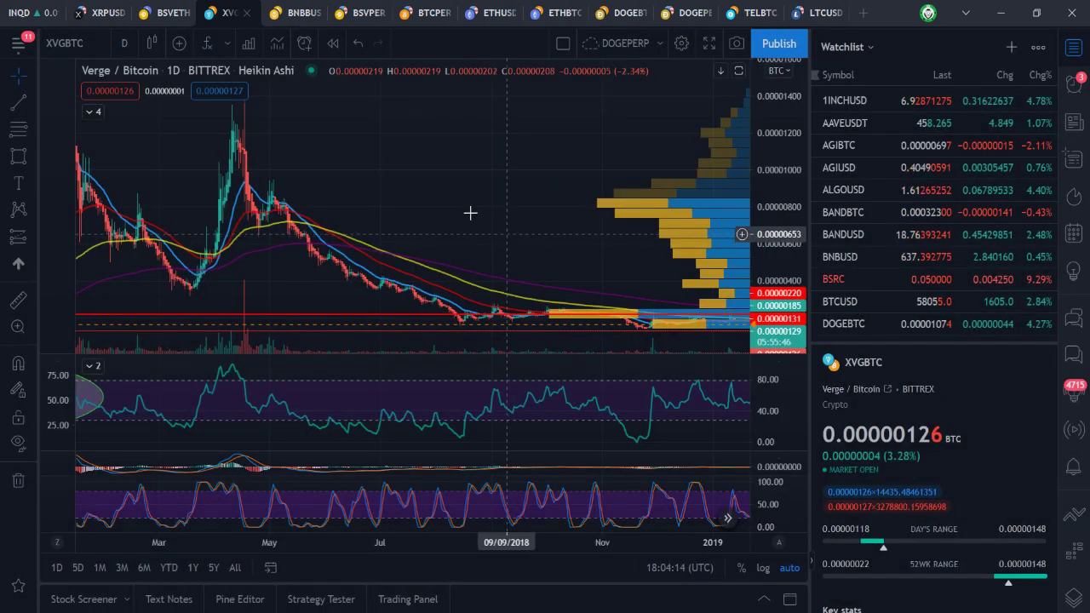
text(1W)
key(Return)
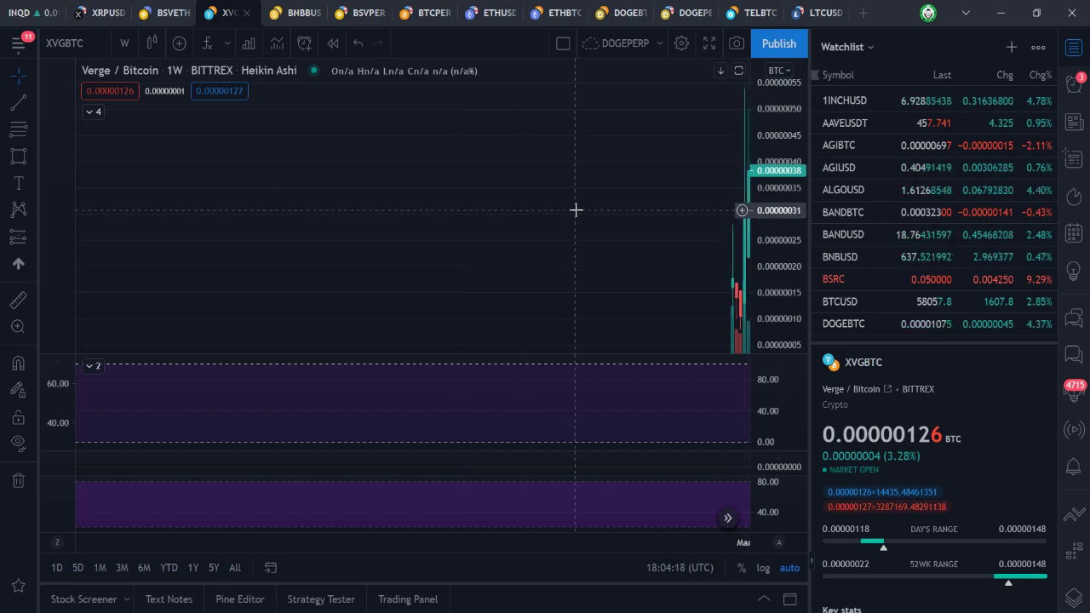
scroll(575, 210, up, 5)
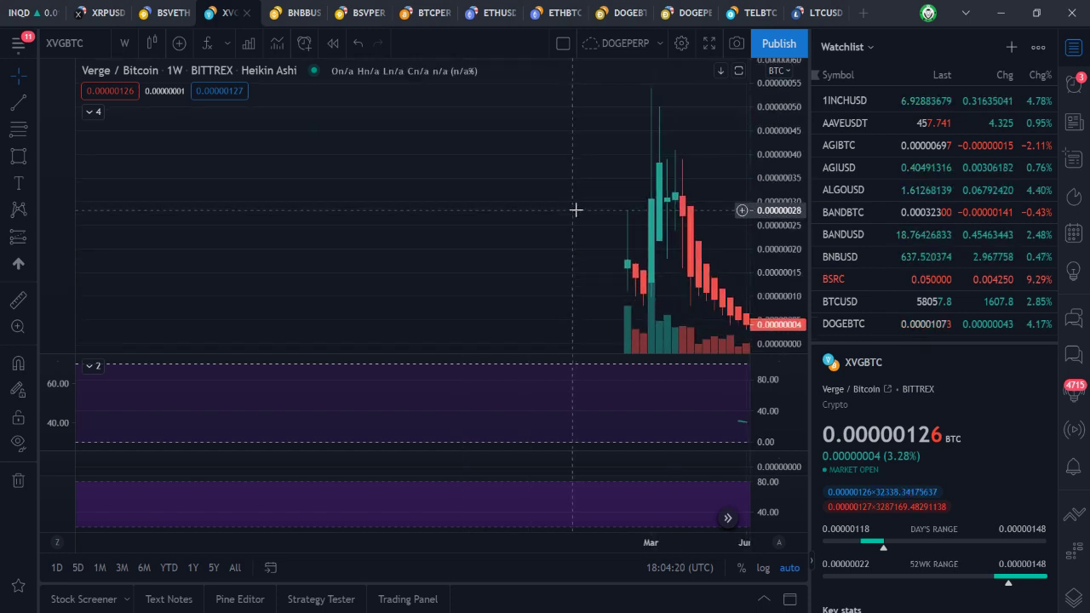
scroll(575, 210, left, 10)
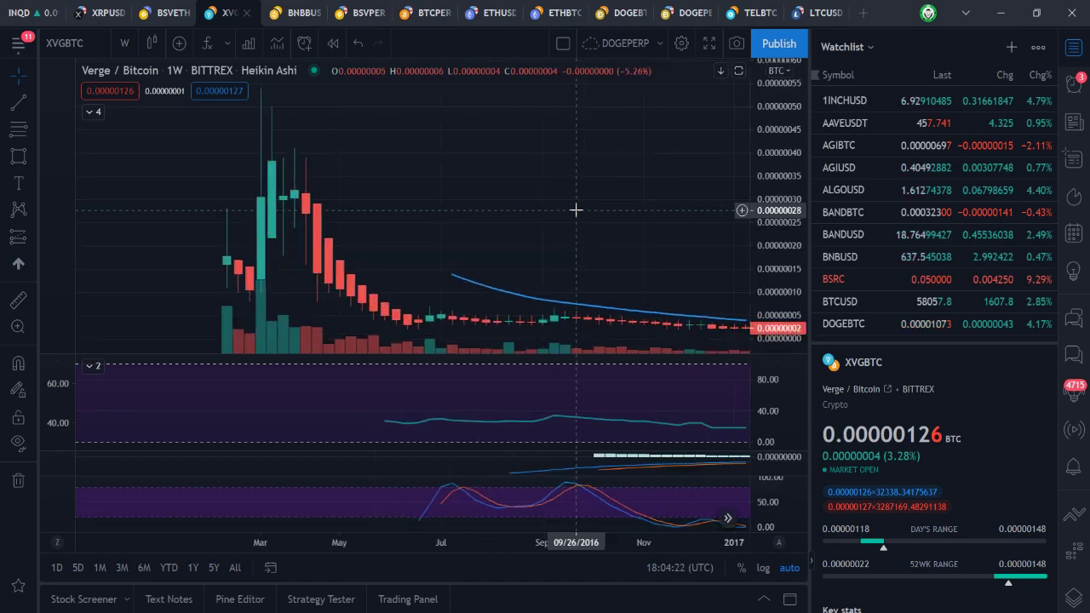
scroll(575, 209, down, 6)
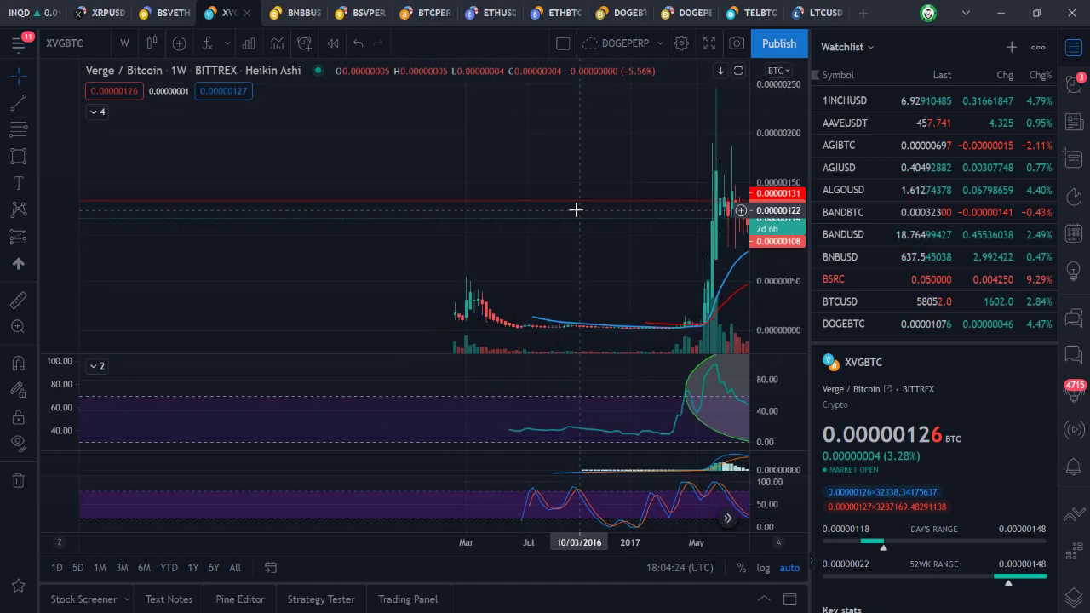
scroll(575, 210, down, 2)
scroll(575, 210, right, 8)
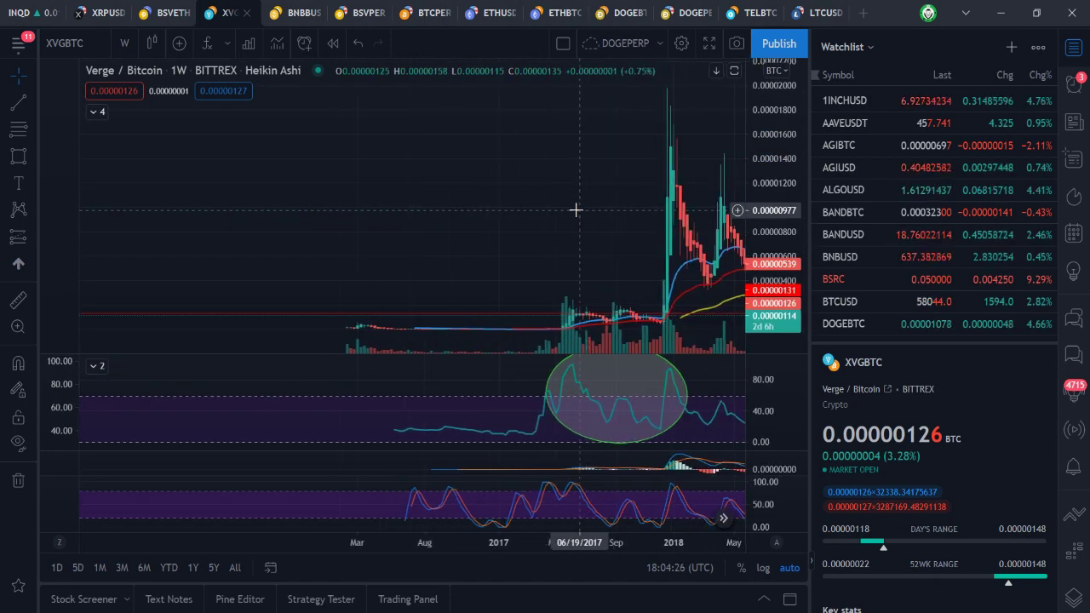
scroll(575, 209, right, 10)
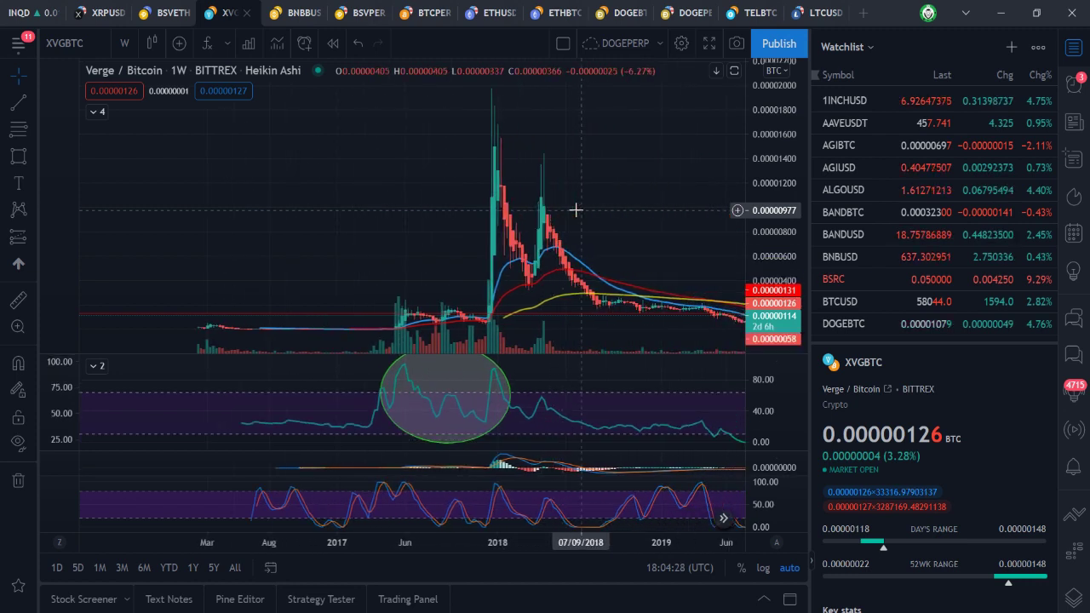
scroll(575, 209, down, 2)
scroll(575, 209, right, 4)
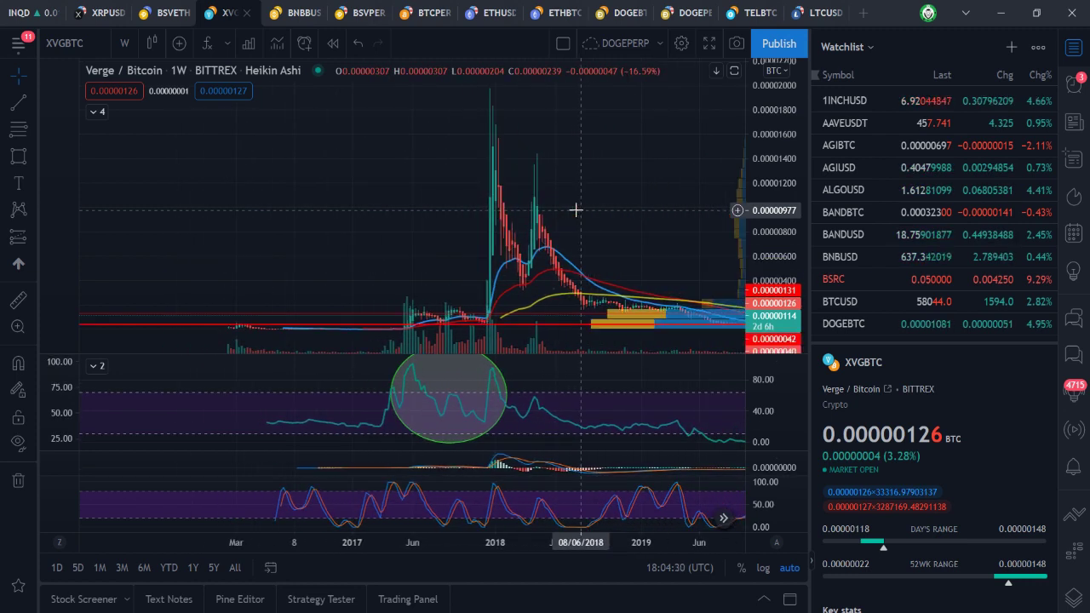
click(18, 101)
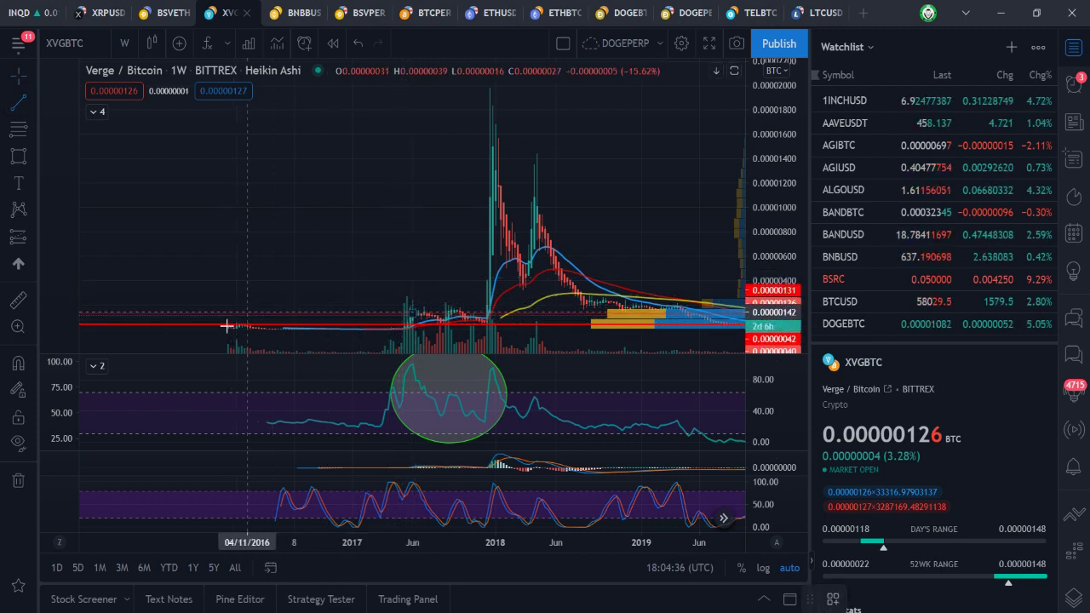
click(228, 327)
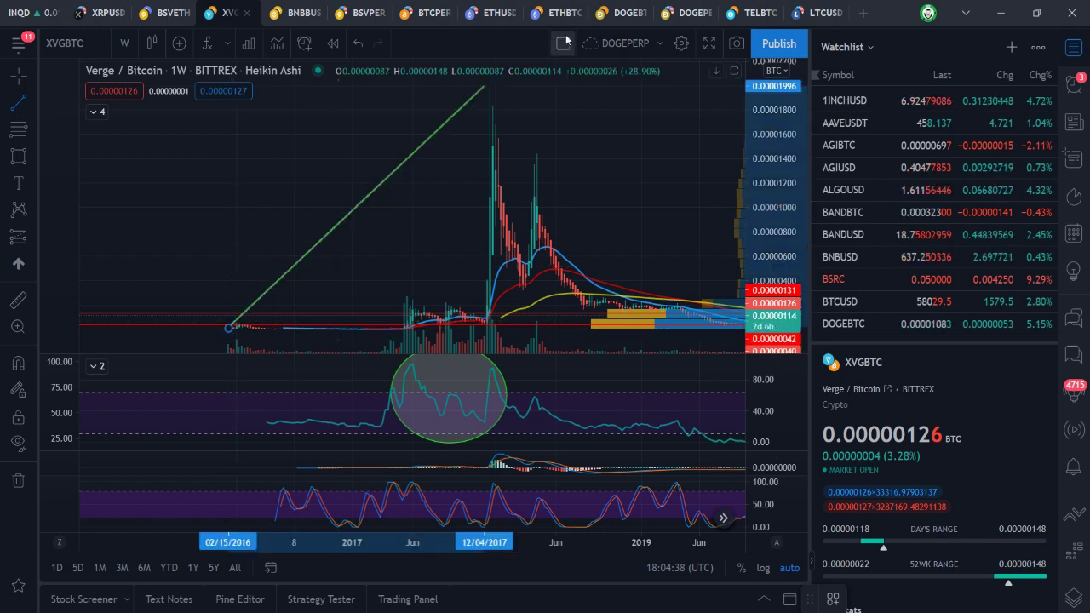
click(485, 88)
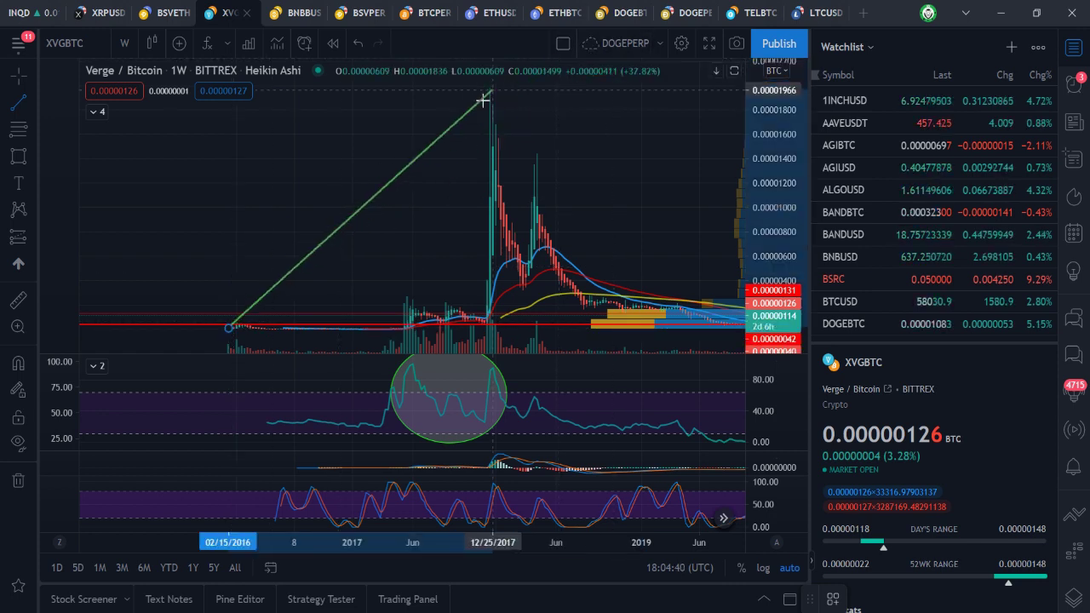
key(Escape)
- Open the BITTREX DigitalNote / Bitcoin chart (XDNBTC) and bring up its weekly price history back to 2014
drag(789, 247, 790, 281)
scroll(645, 185, right, 5)
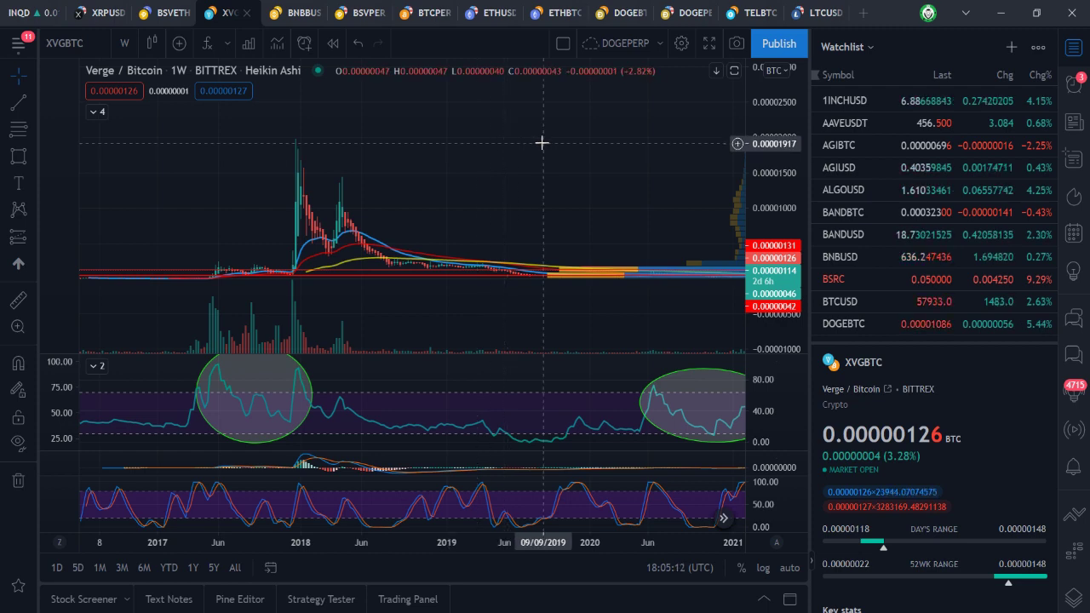
text(XDNB)
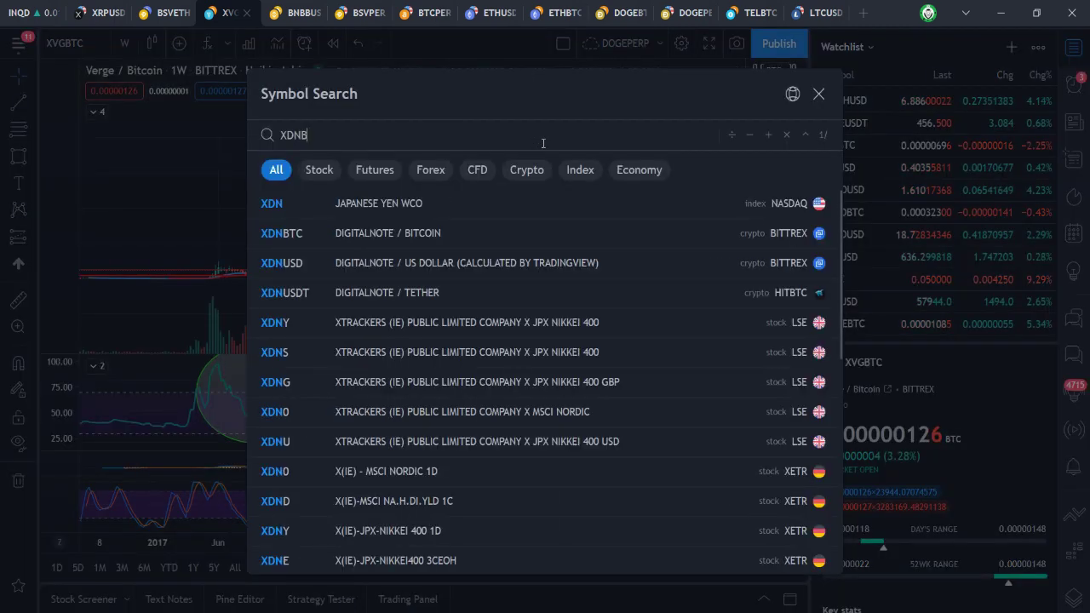
text(TC)
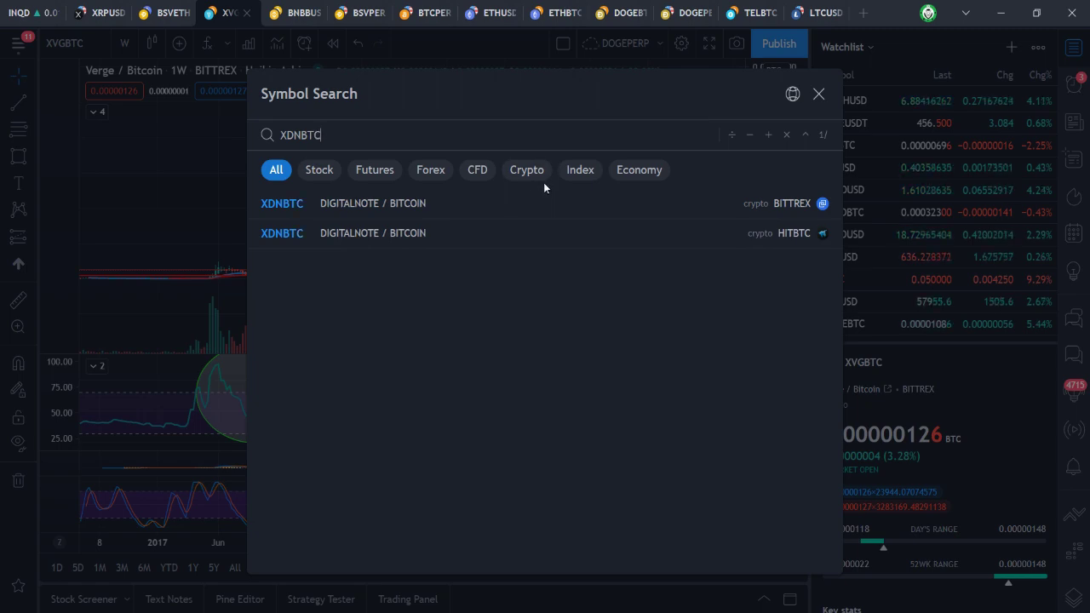
click(542, 201)
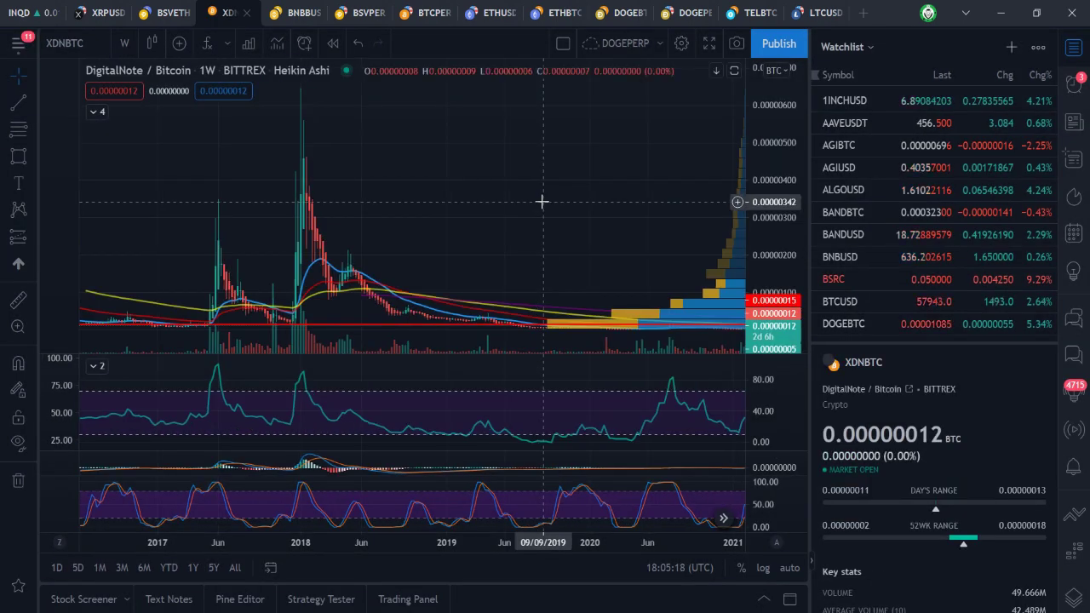
scroll(542, 201, down, 5)
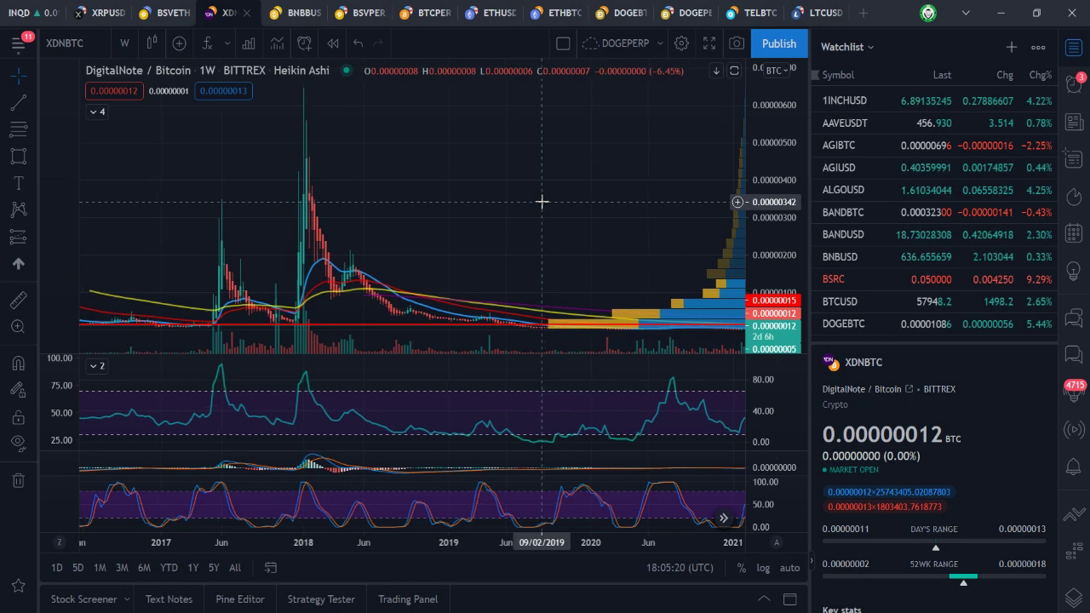
scroll(542, 201, down, 5)
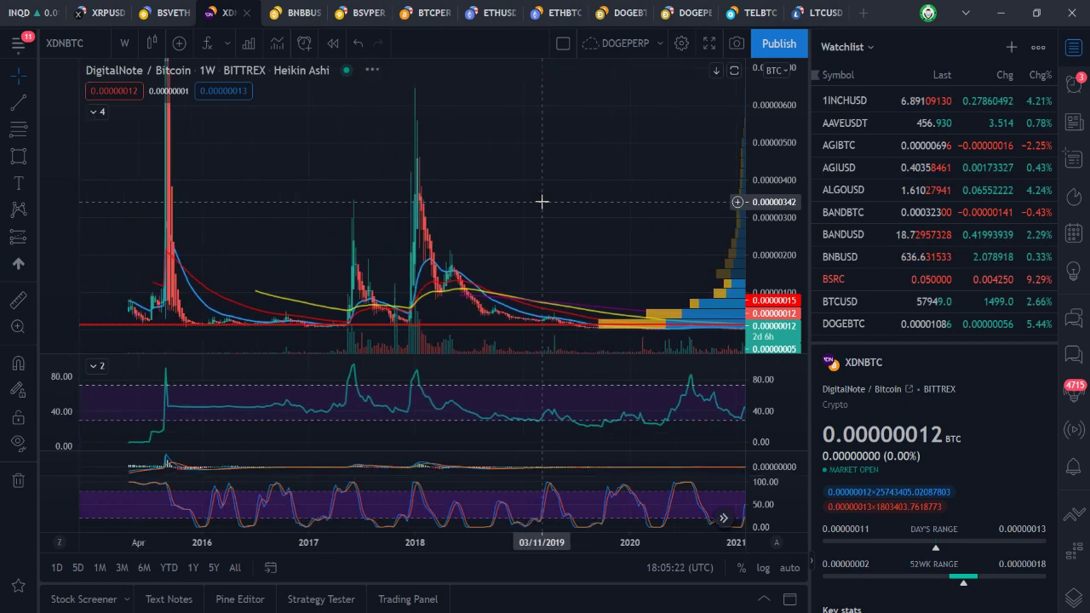
scroll(542, 201, left, 3)
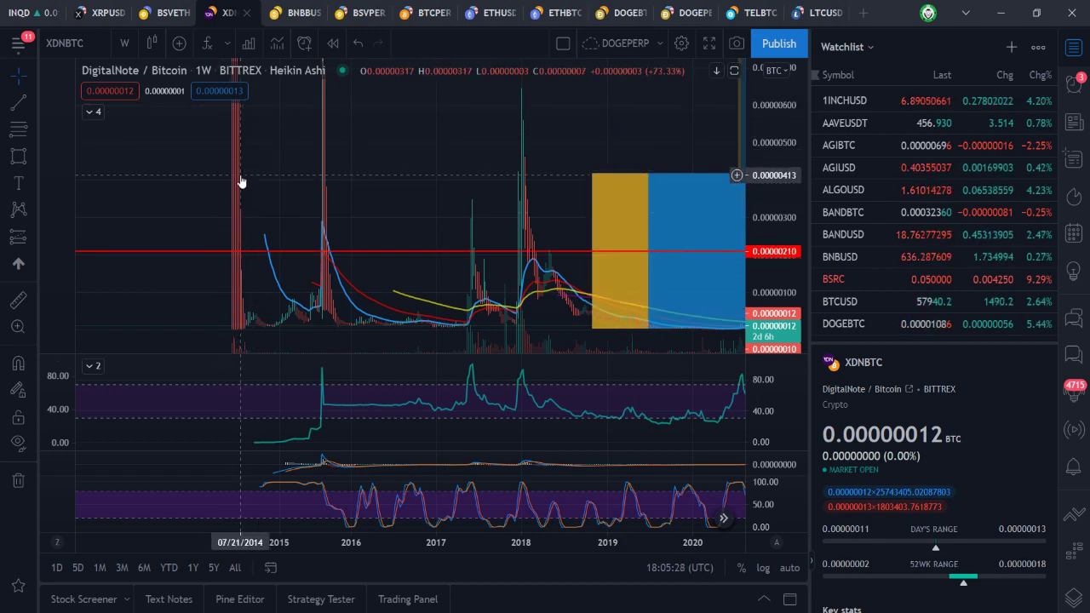
- Expand the main chart's indicator list, hide the VPVR indicator and bring DigitalNote's 2014 to 2021 price history into view
click(90, 112)
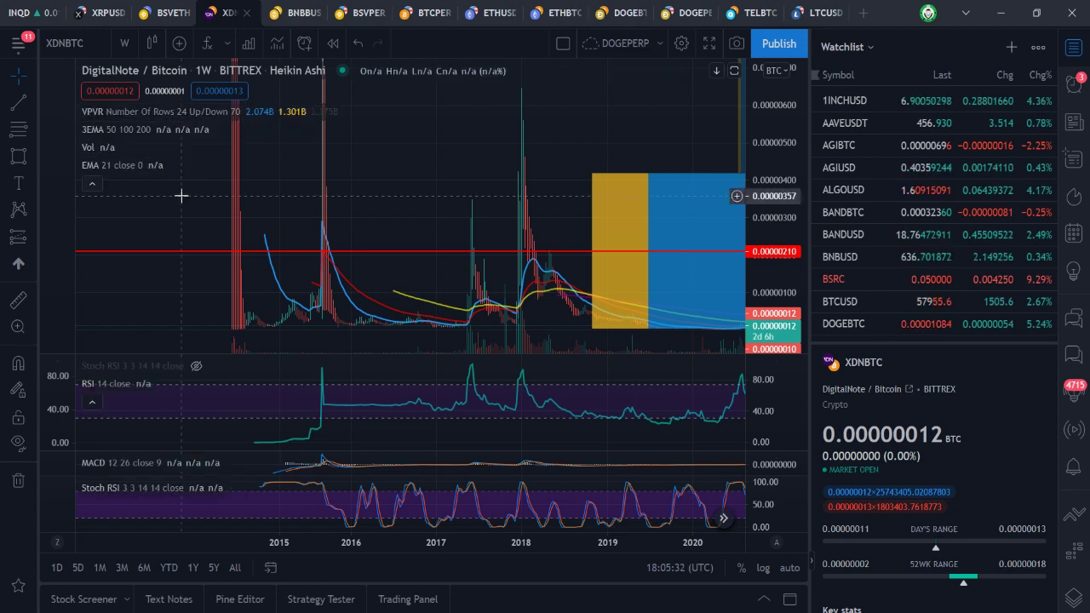
mouse_move(197, 133)
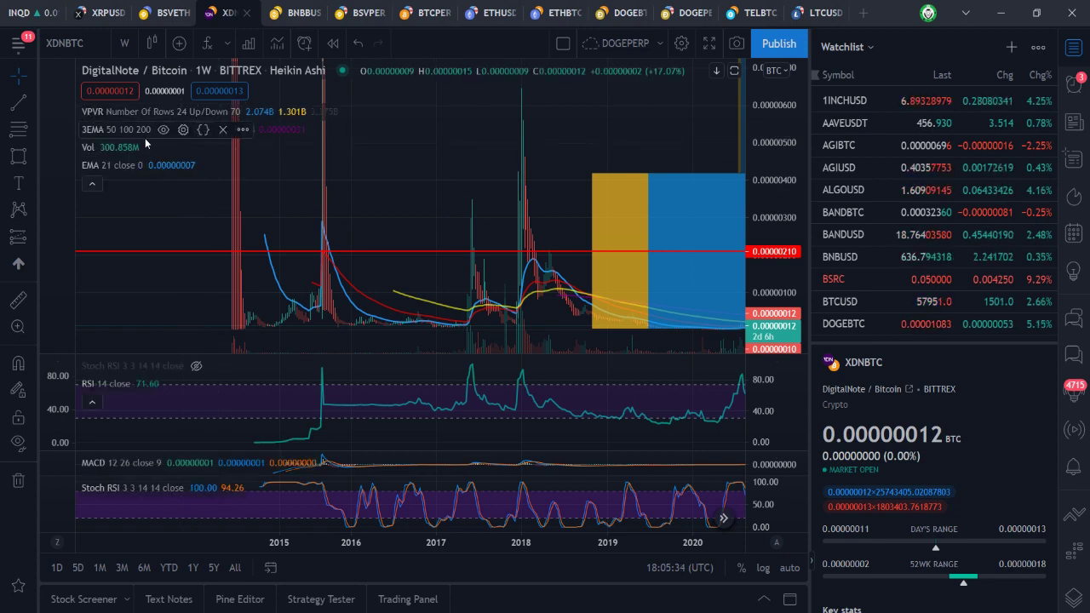
click(250, 113)
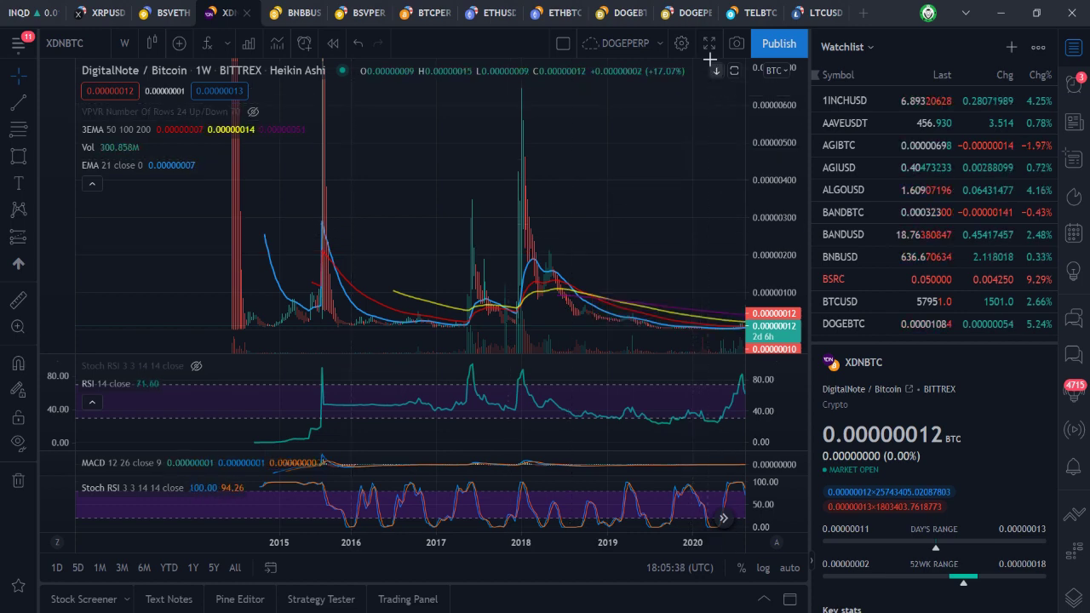
scroll(632, 363, down, 3)
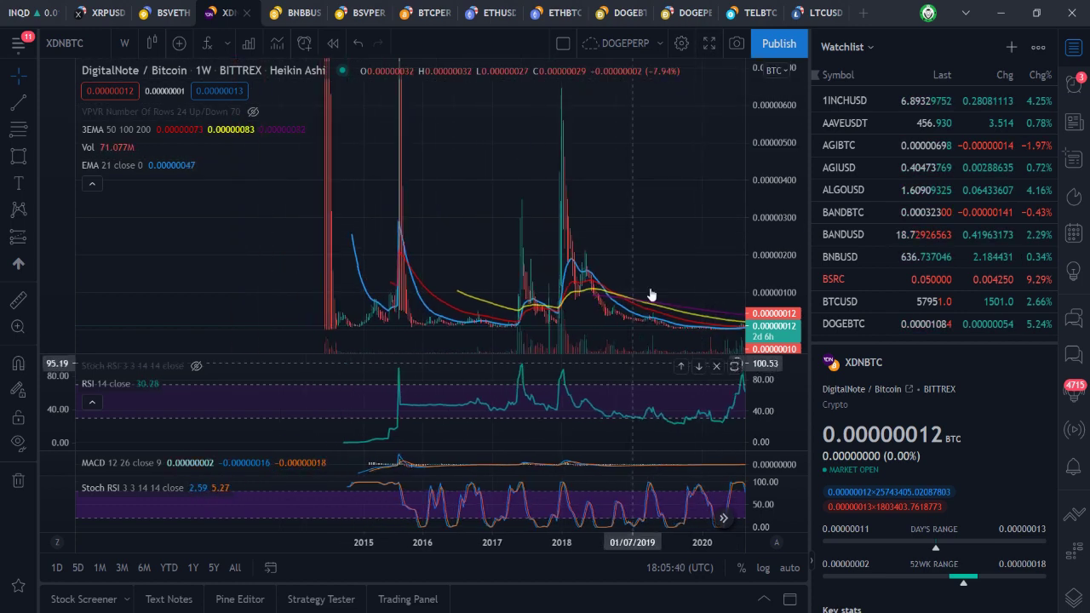
scroll(652, 269, right, 3)
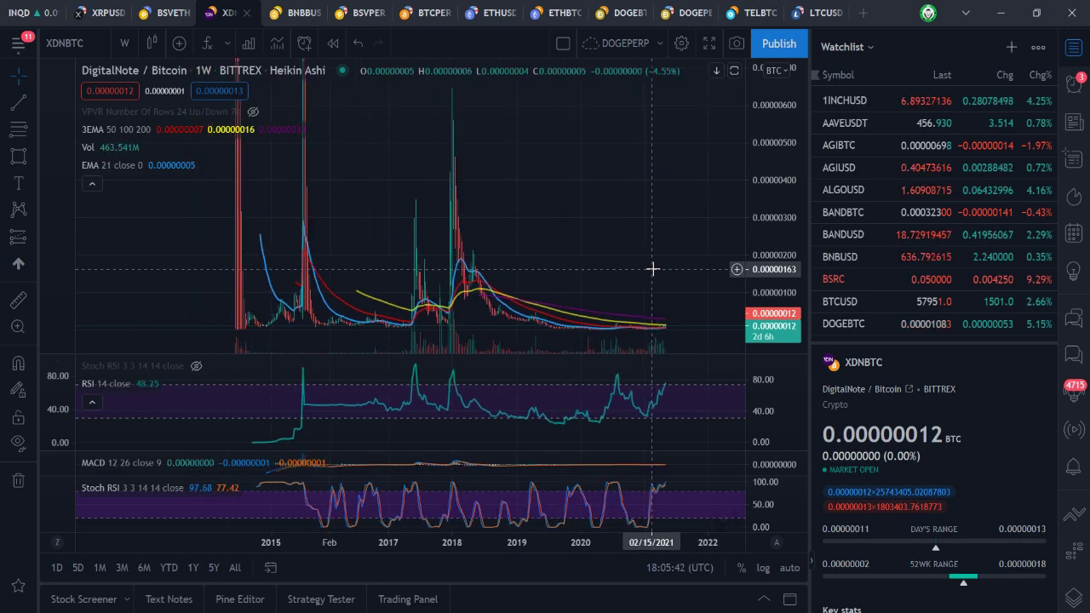
scroll(653, 269, down, 1)
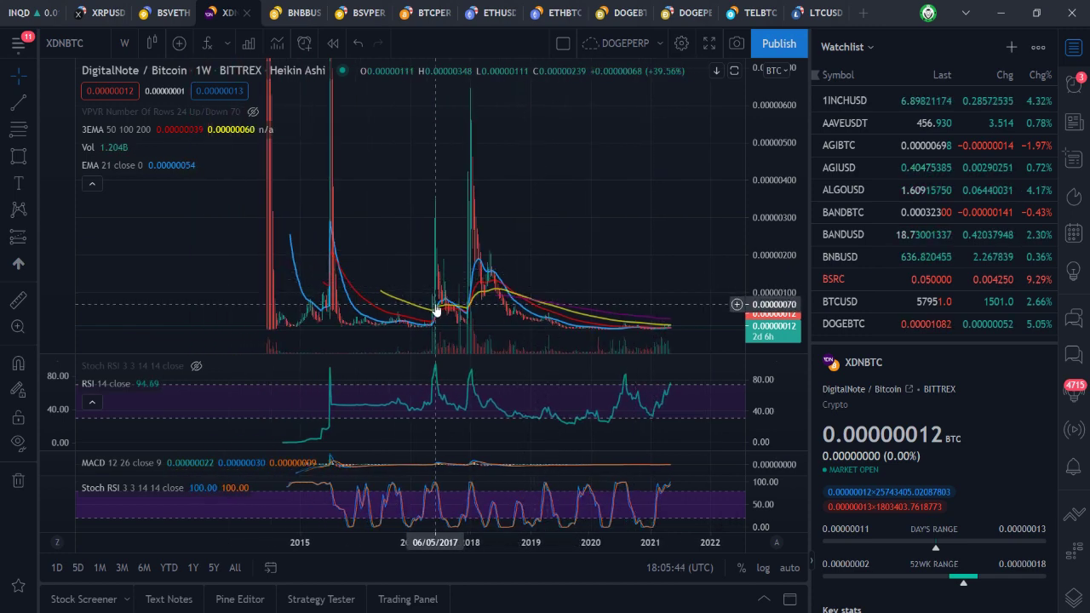